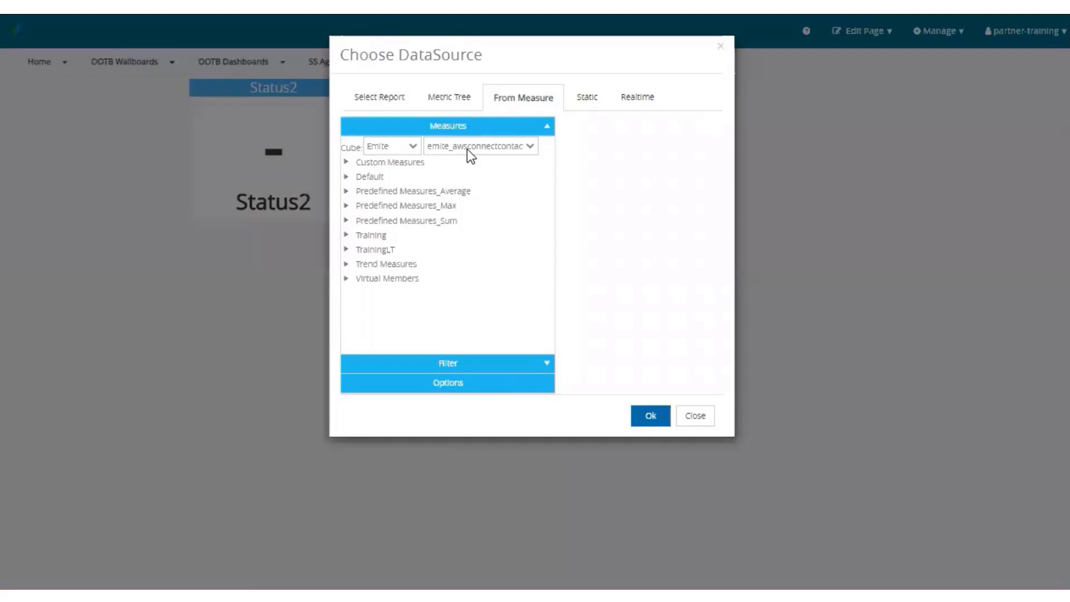
Set the Status2 tile's data source to the % Answered custom measure from the emite_awsconnectcontac… cube
click(374, 163)
click(463, 147)
click(499, 222)
click(346, 162)
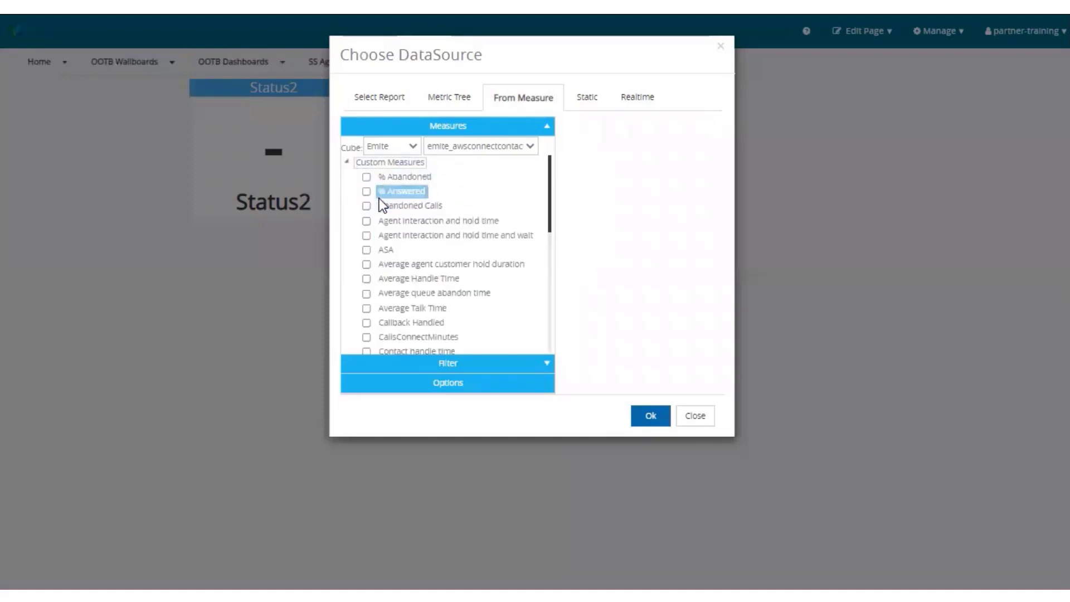
click(367, 191)
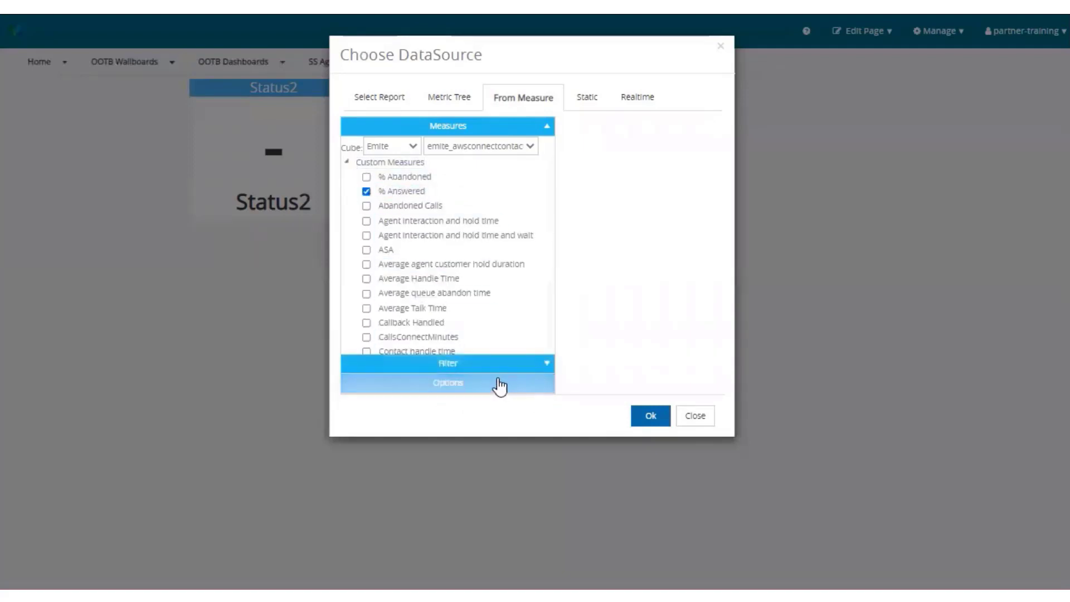
click(631, 409)
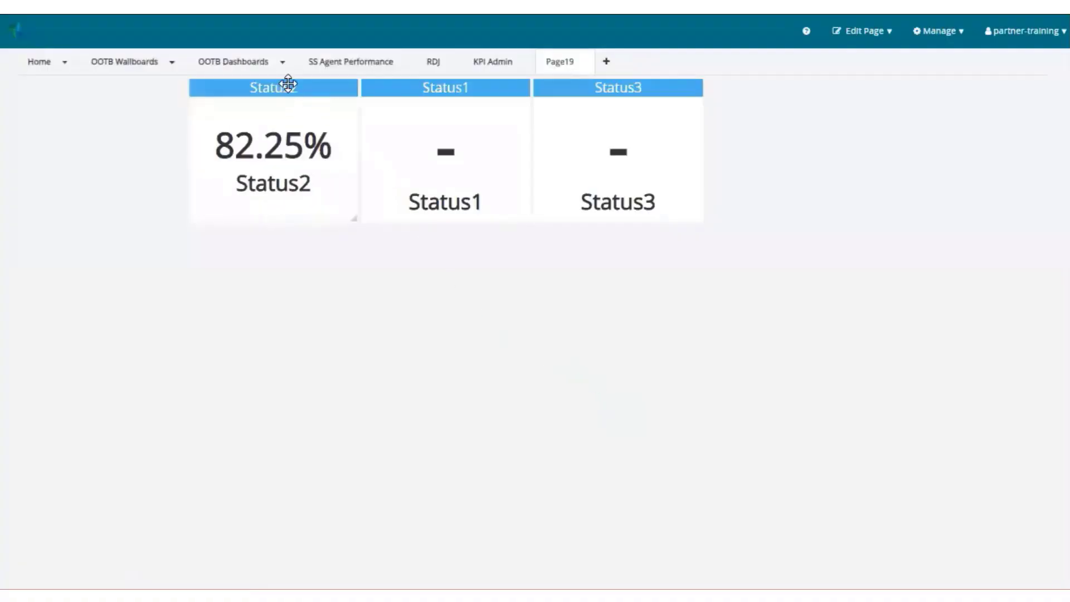
Change the Status2 tile's header text to "% Answered" and clear its description text
click(220, 103)
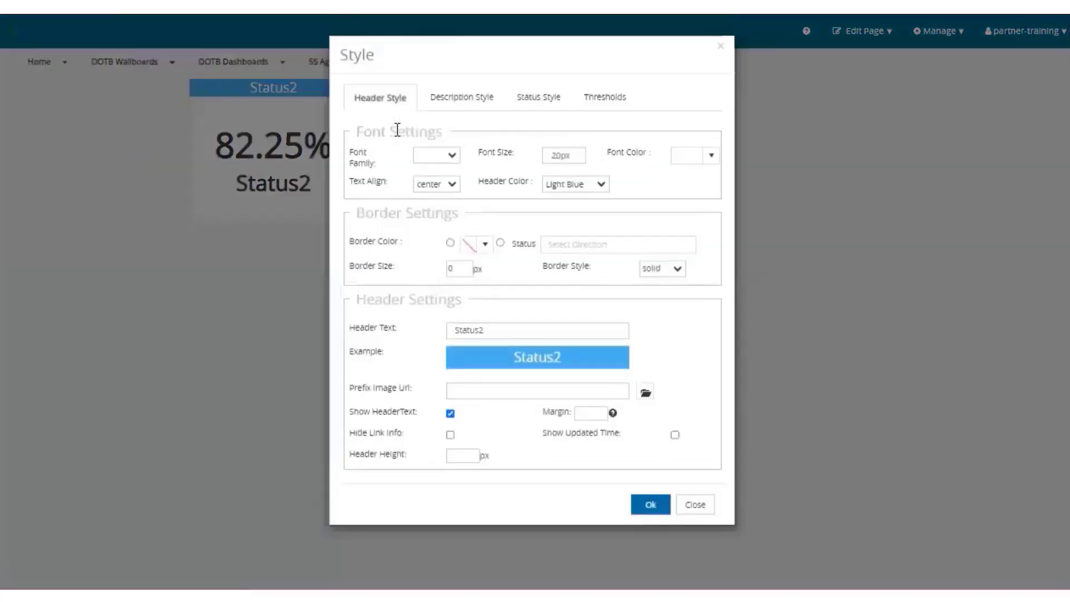
drag(513, 334, 344, 316)
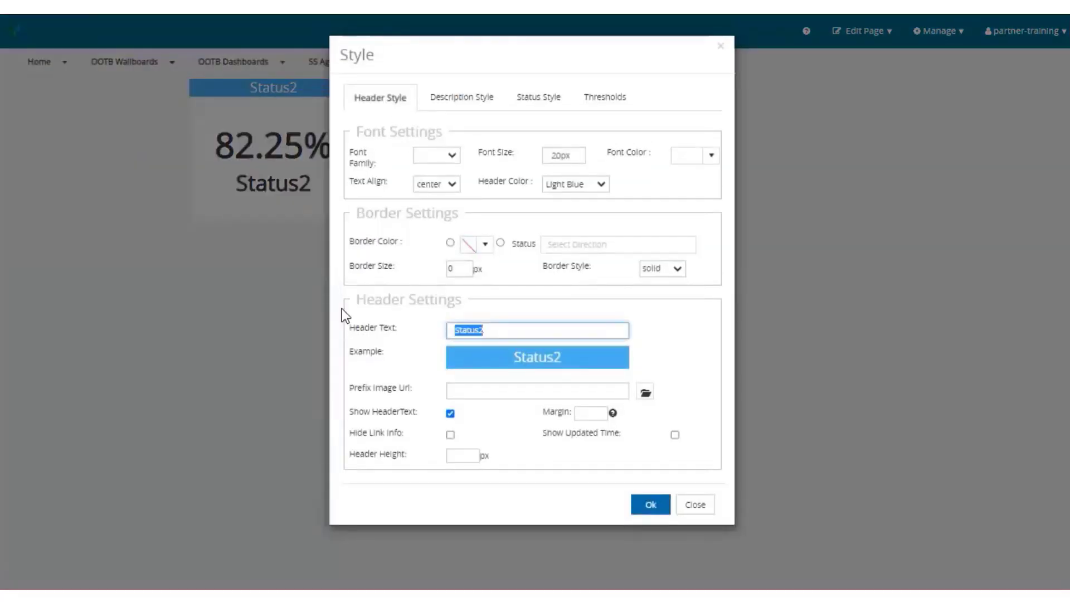
text(% Ans)
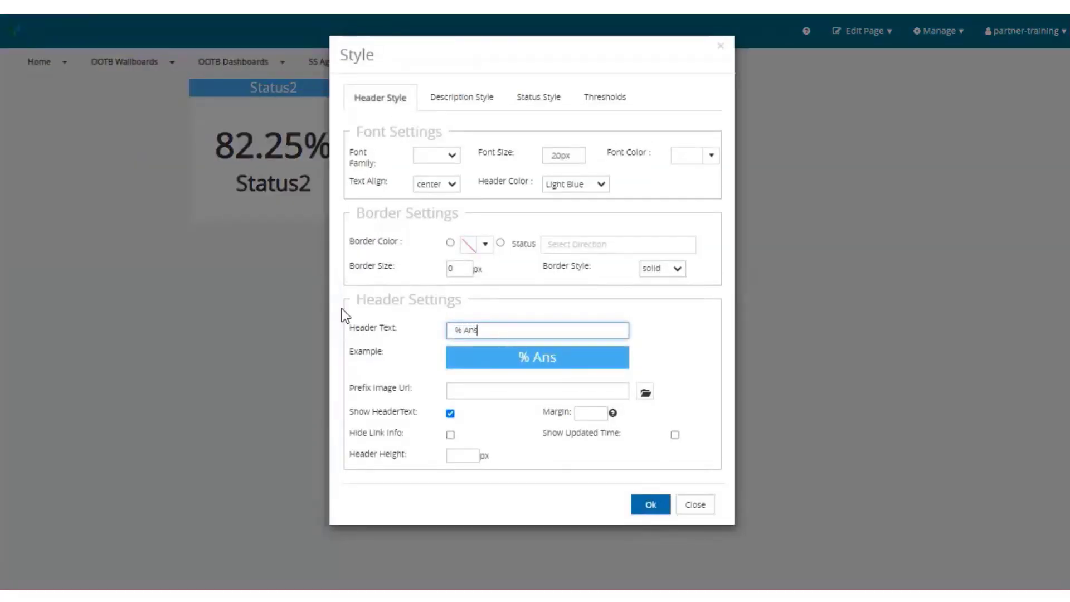
text(wered)
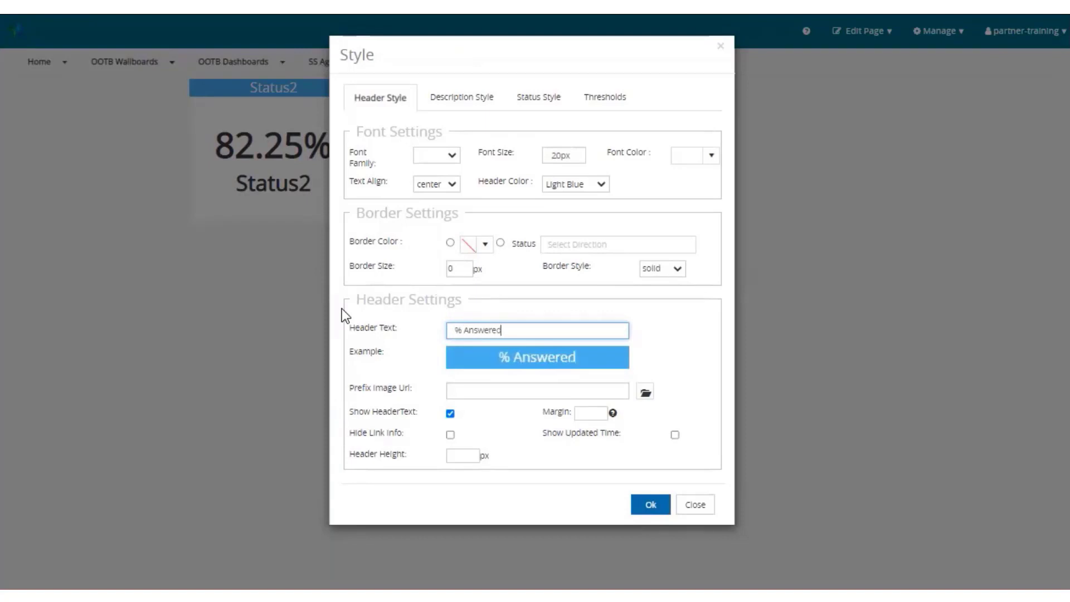
click(462, 96)
drag(454, 179, 373, 179)
key(BackSpace)
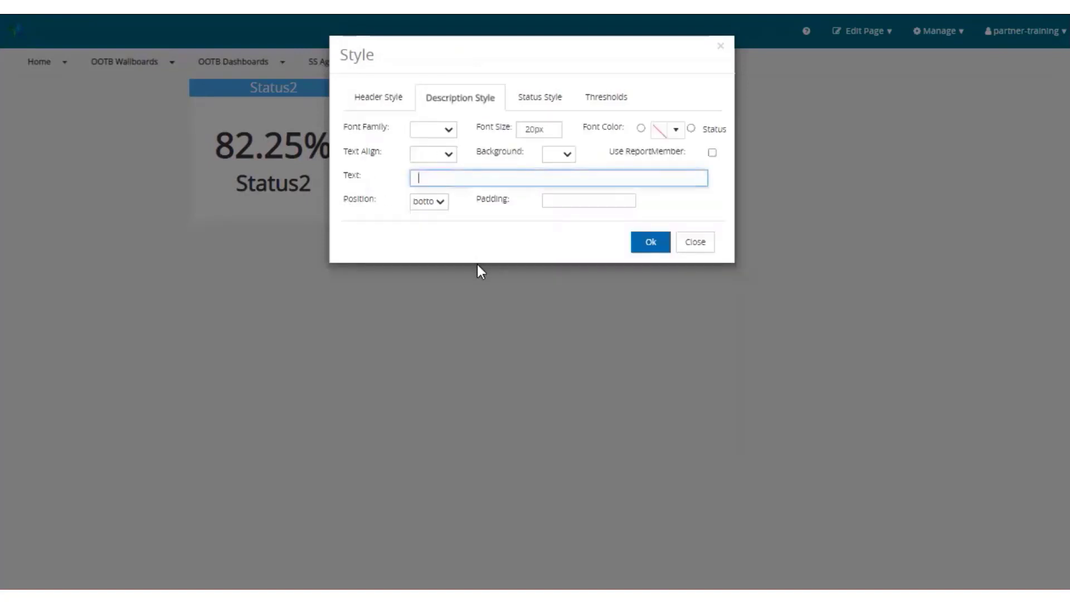
click(650, 251)
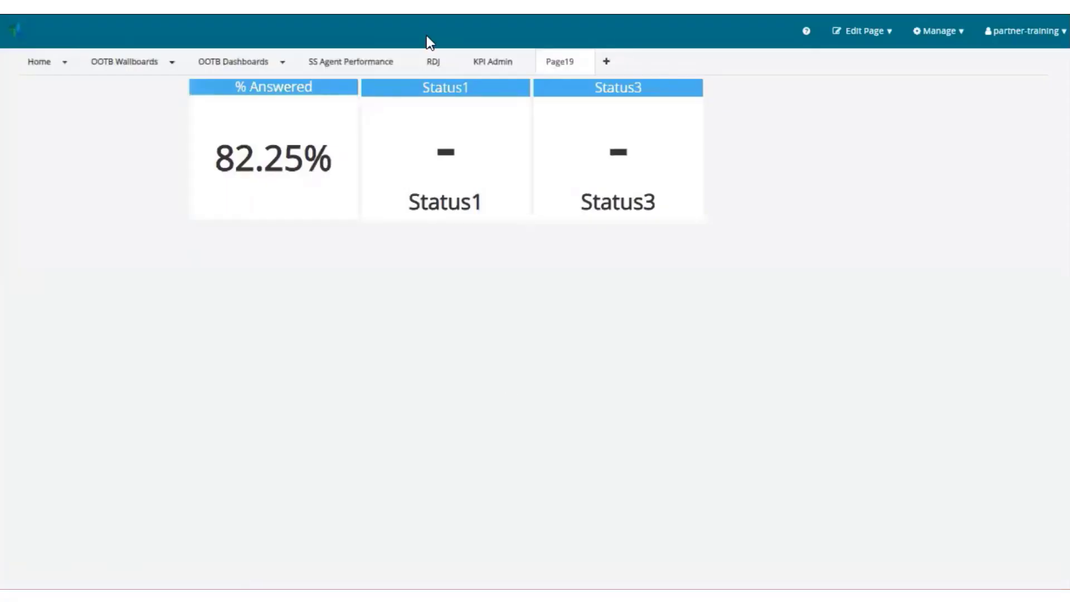
Set the Status1 tile's data source to the ASA custom measure from the emite_awsconnectcontac… cube
click(460, 87)
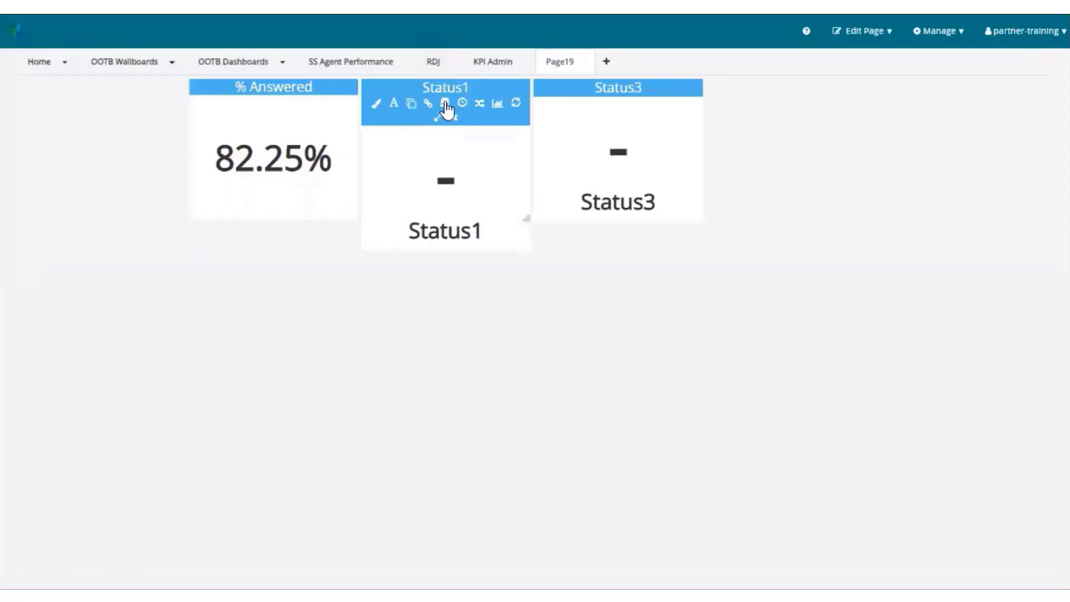
click(446, 104)
click(532, 100)
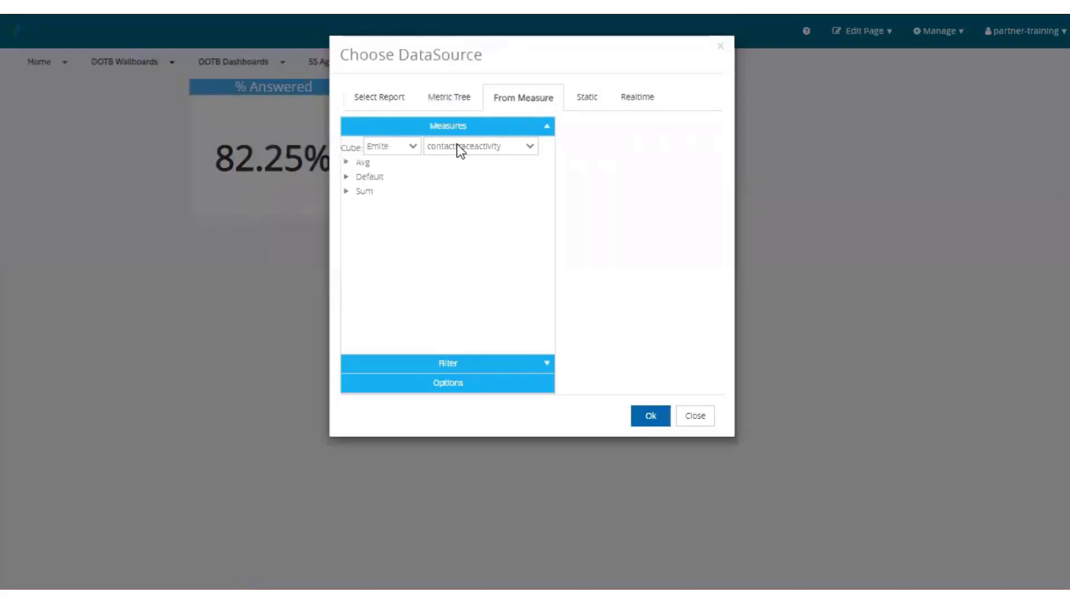
click(457, 146)
click(451, 221)
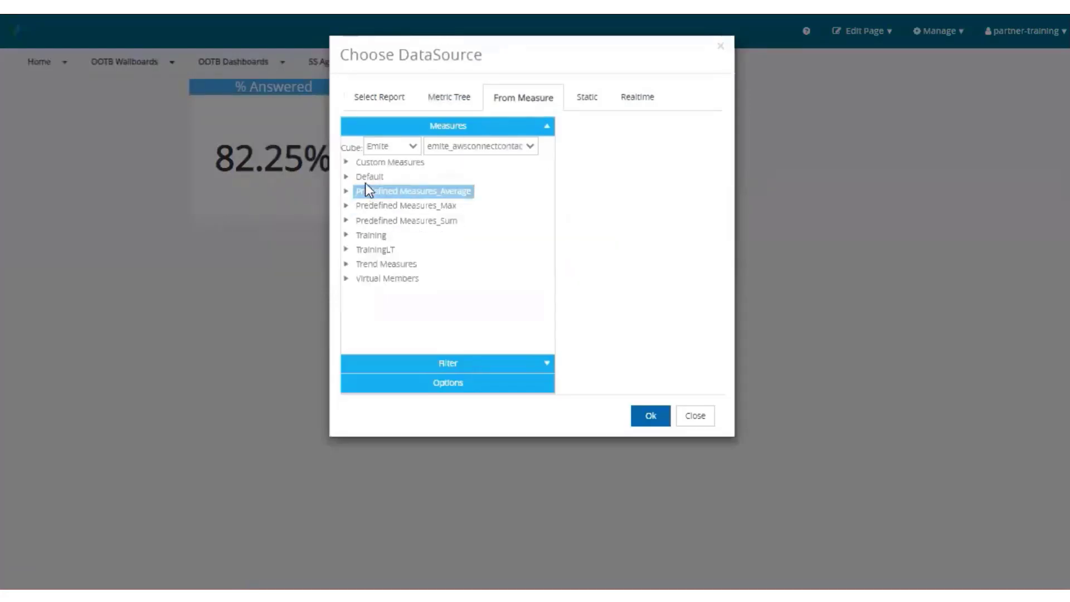
click(345, 162)
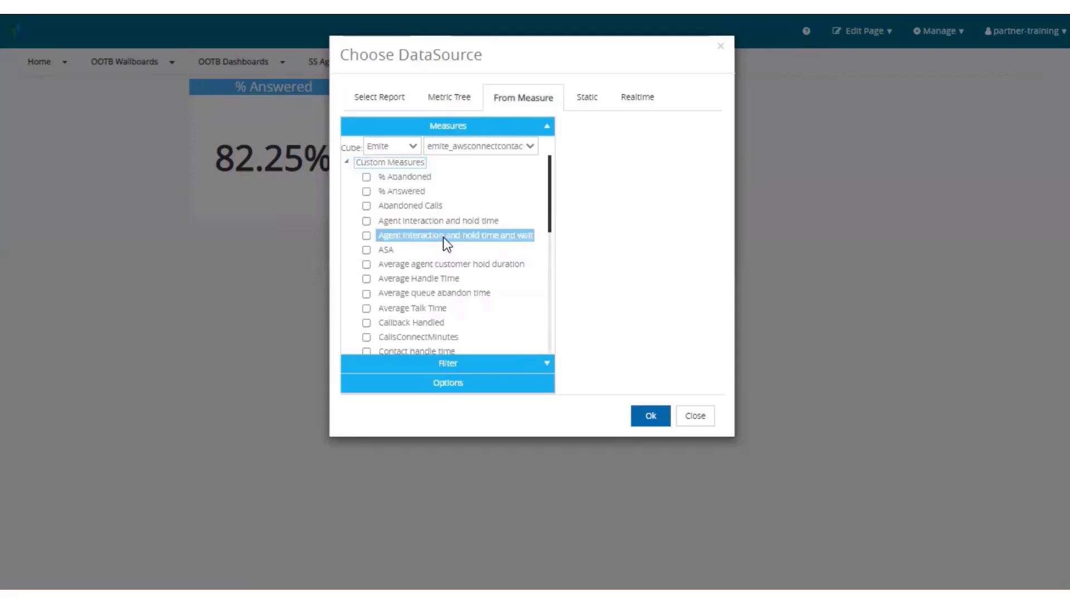
click(367, 249)
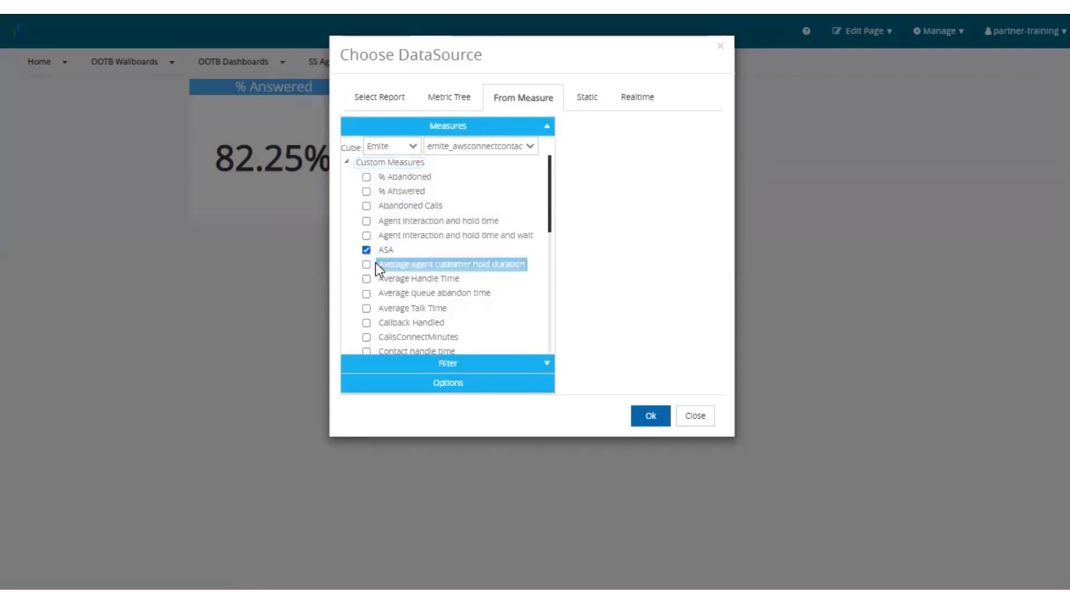
click(649, 422)
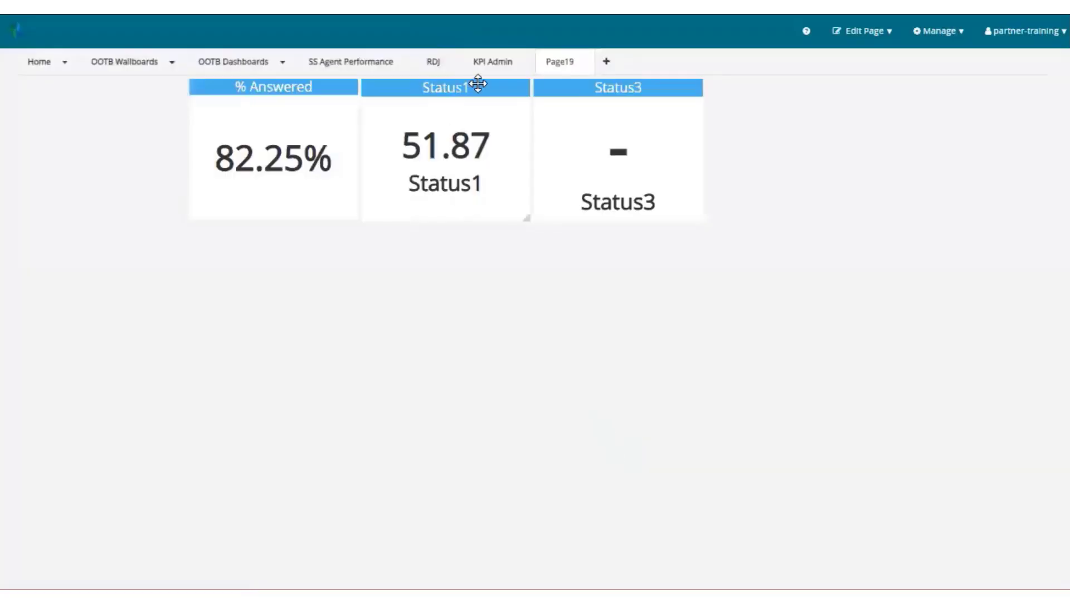
Change the Status1 tile's header text to "ASA" and clear its description text
mouse_move(434, 120)
click(393, 107)
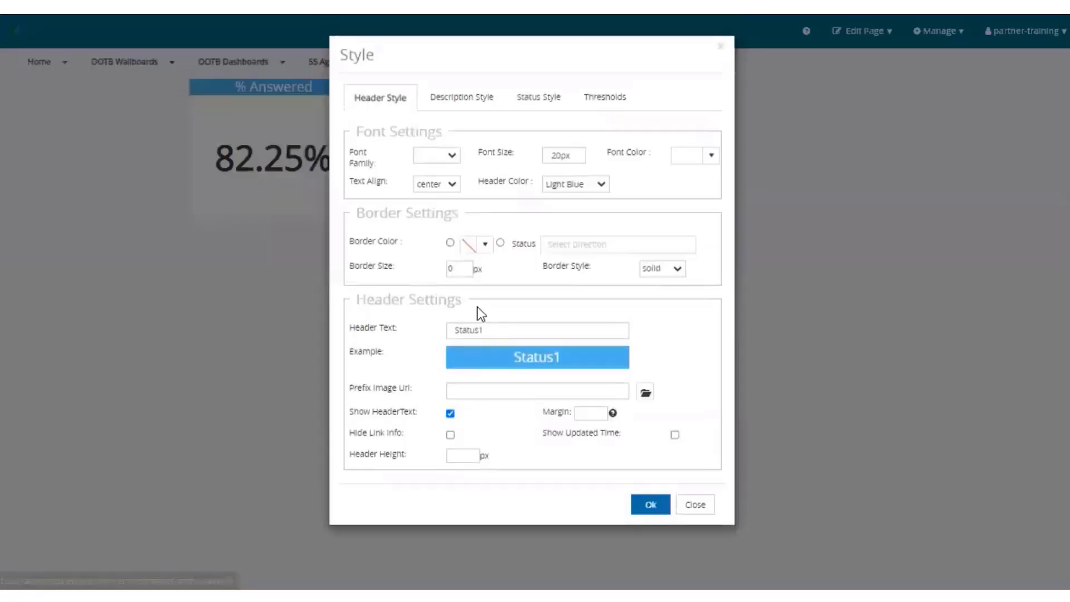
drag(506, 333, 389, 307)
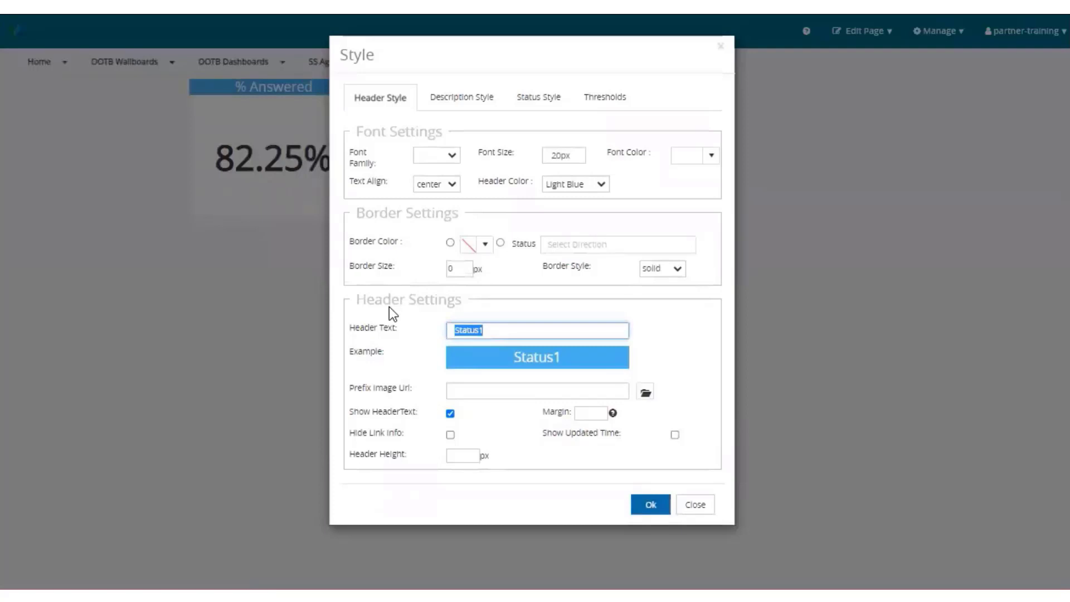
text(ASA)
click(454, 114)
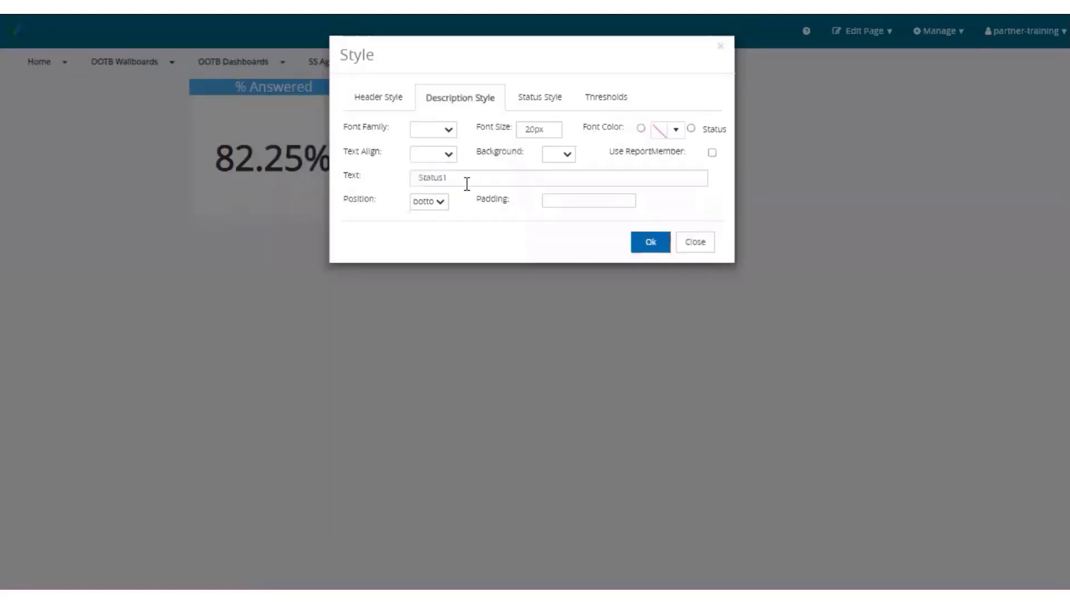
drag(466, 184, 365, 172)
key(BackSpace)
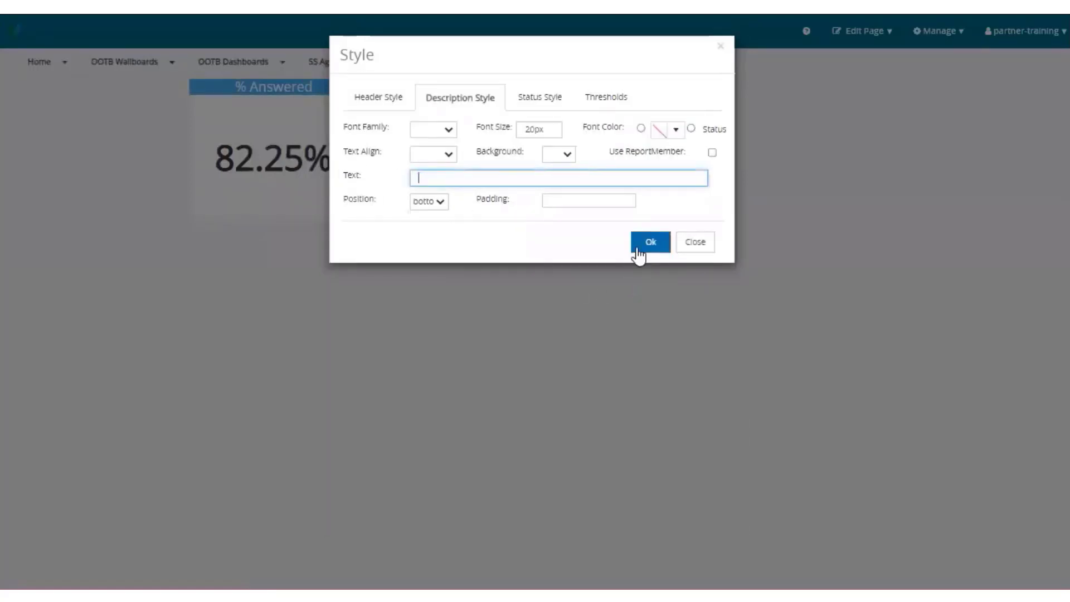
click(651, 242)
Set the Status3 tile's data source to the Handled Count custom measure from the emite_awsconnectcontac… cube
mouse_move(614, 91)
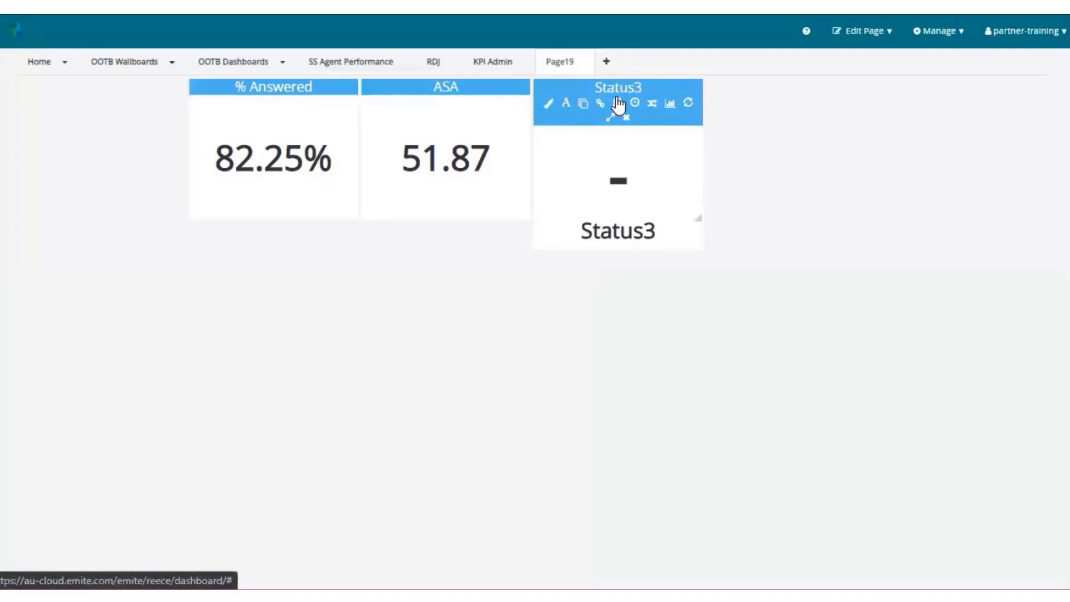
click(617, 99)
click(515, 103)
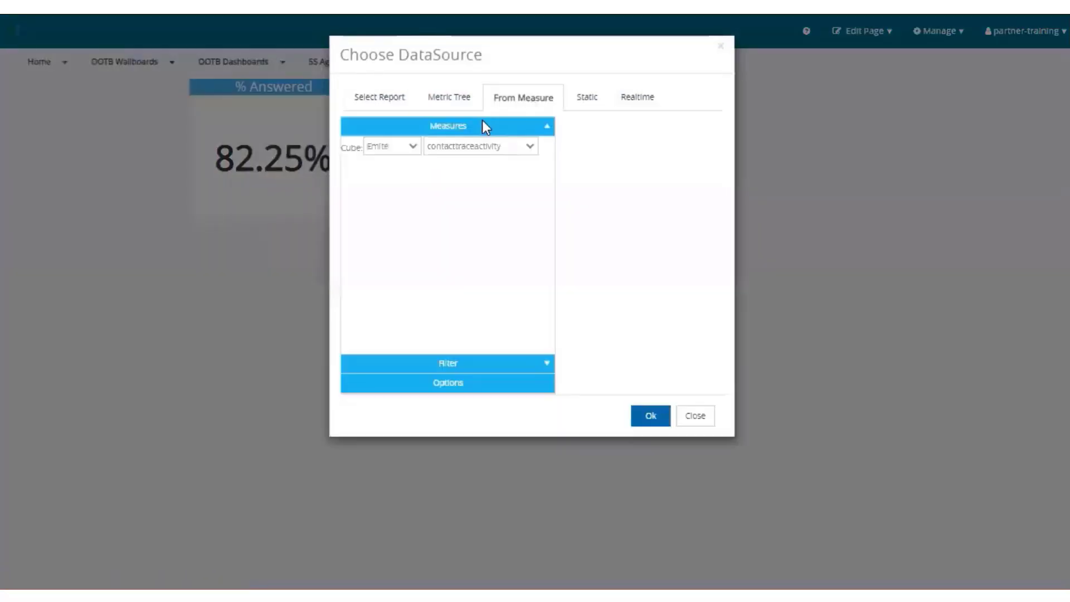
click(445, 149)
click(450, 221)
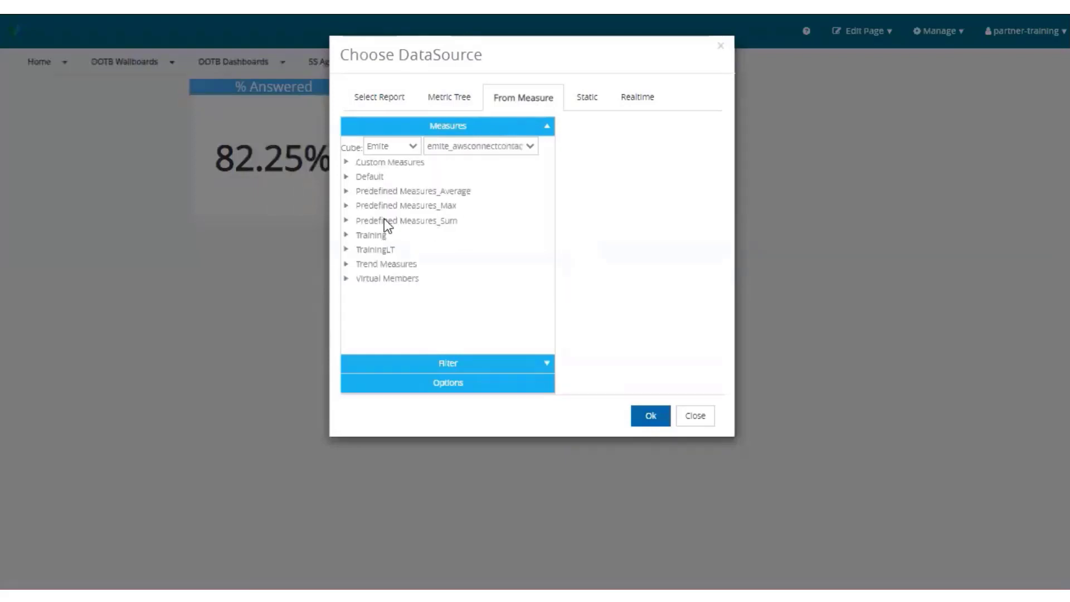
click(346, 162)
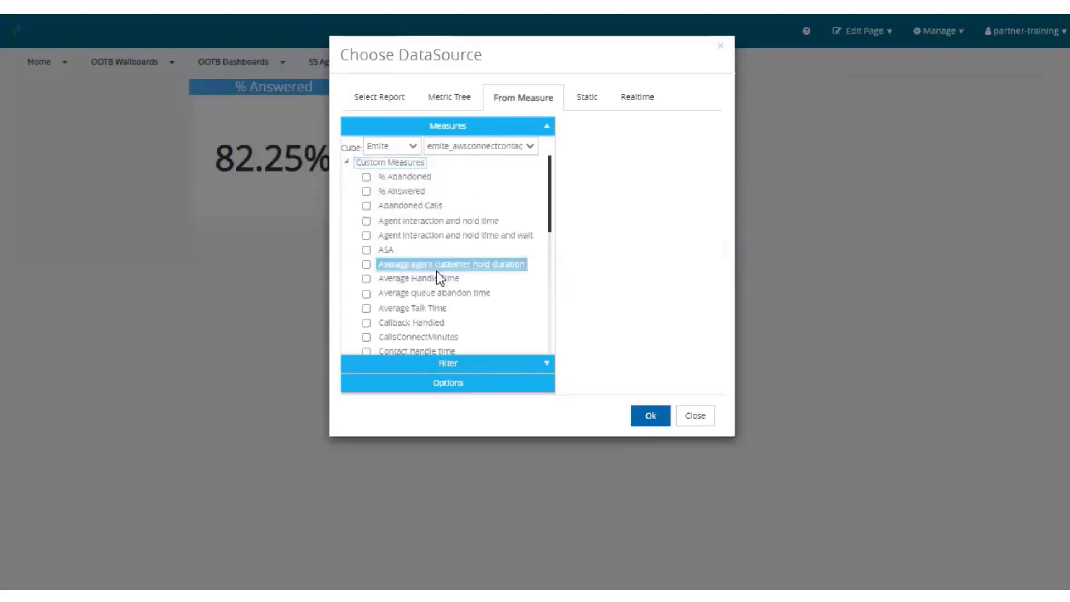
scroll(441, 281, down, 1)
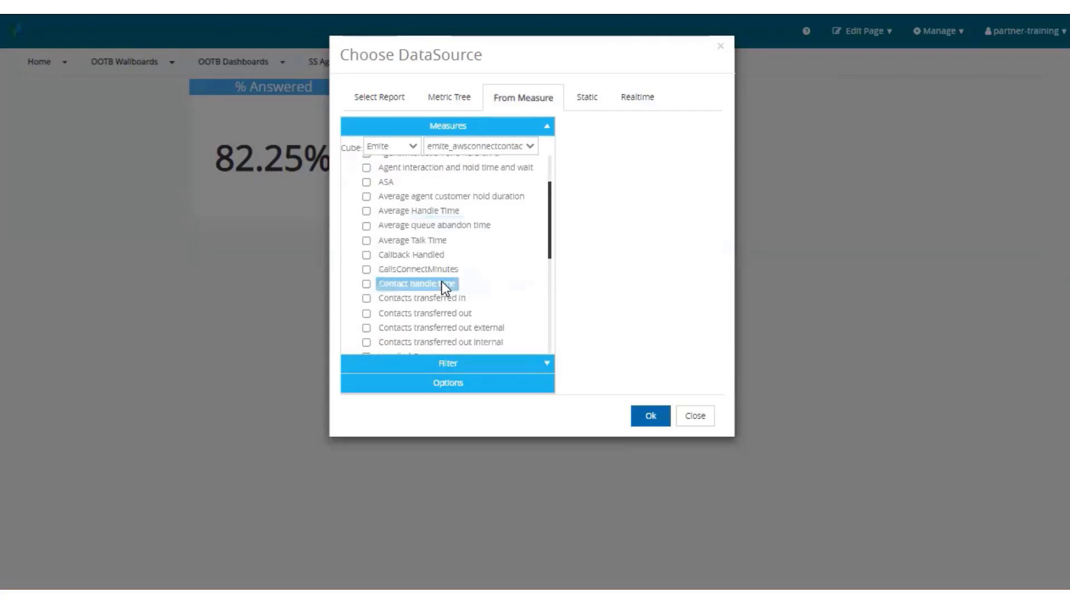
scroll(402, 212, down, 1)
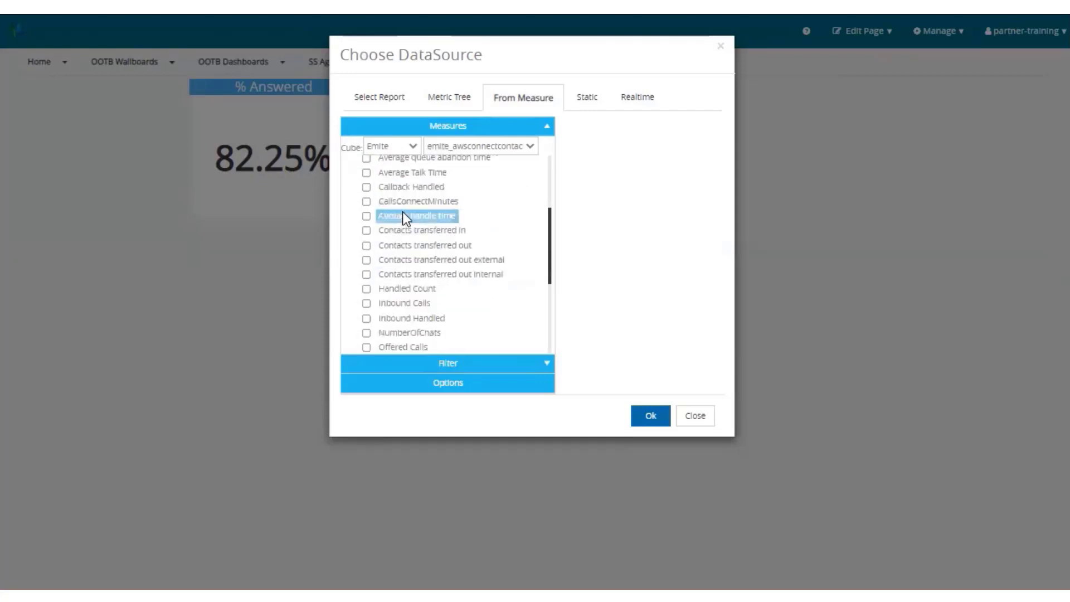
scroll(376, 306, down, 1)
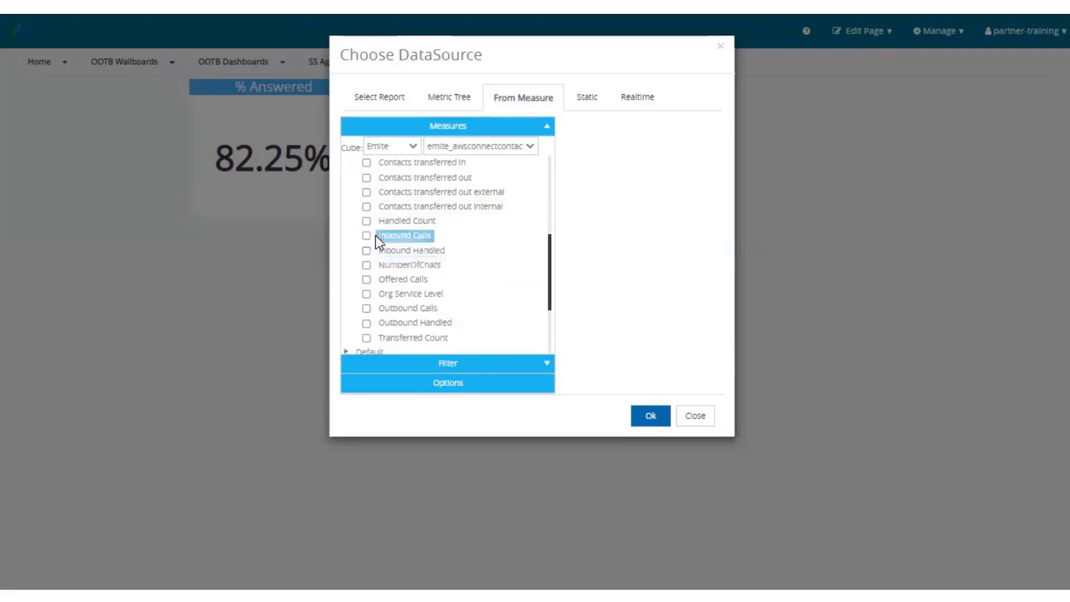
click(366, 221)
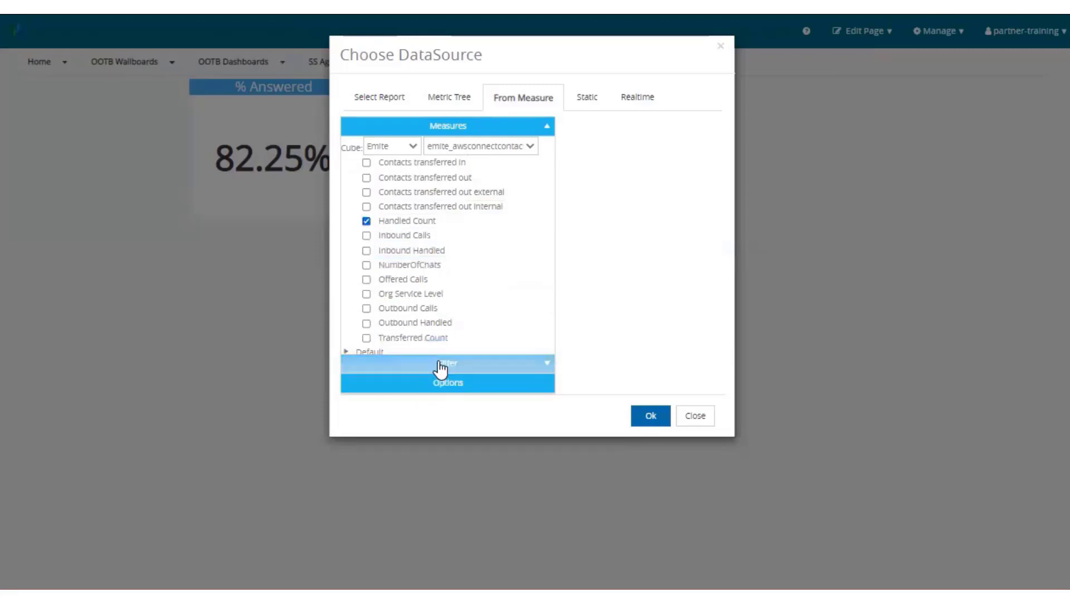
click(650, 416)
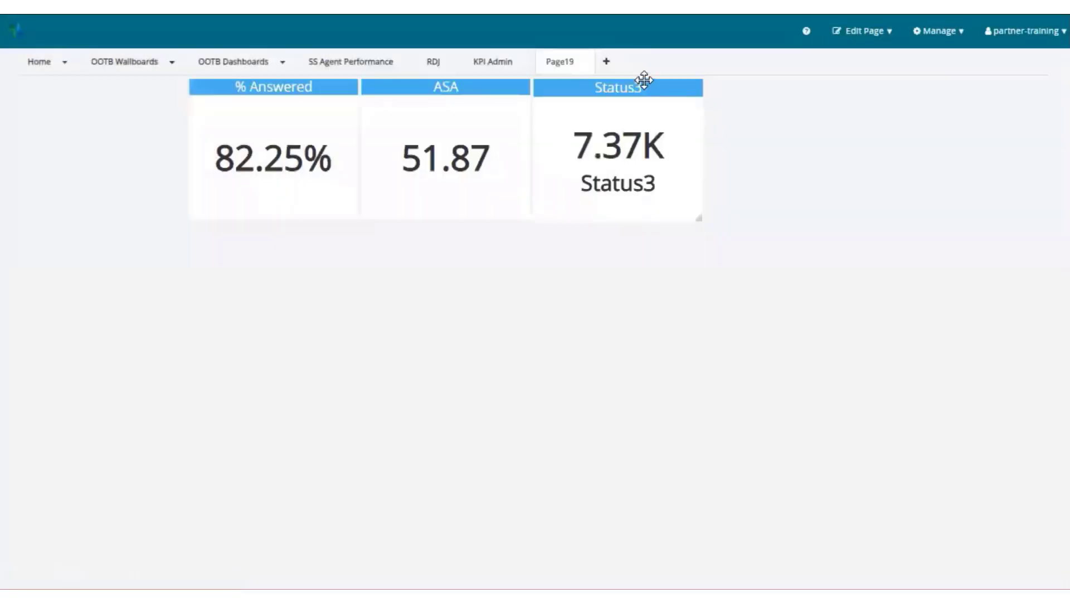
Change the Status3 tile's header text to "Handled Count" and clear its description text
mouse_move(641, 79)
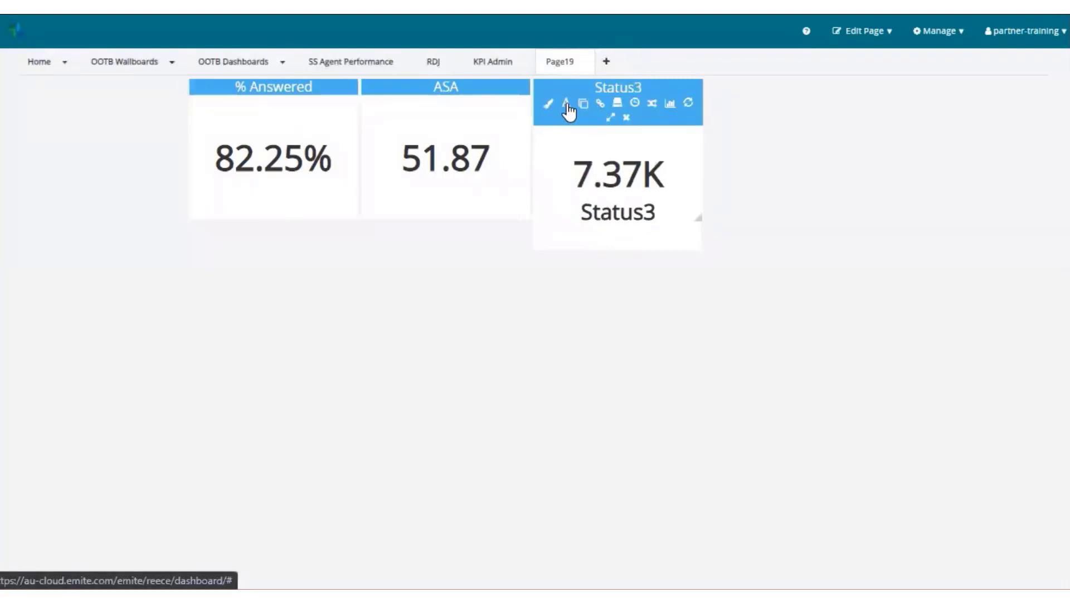
click(566, 104)
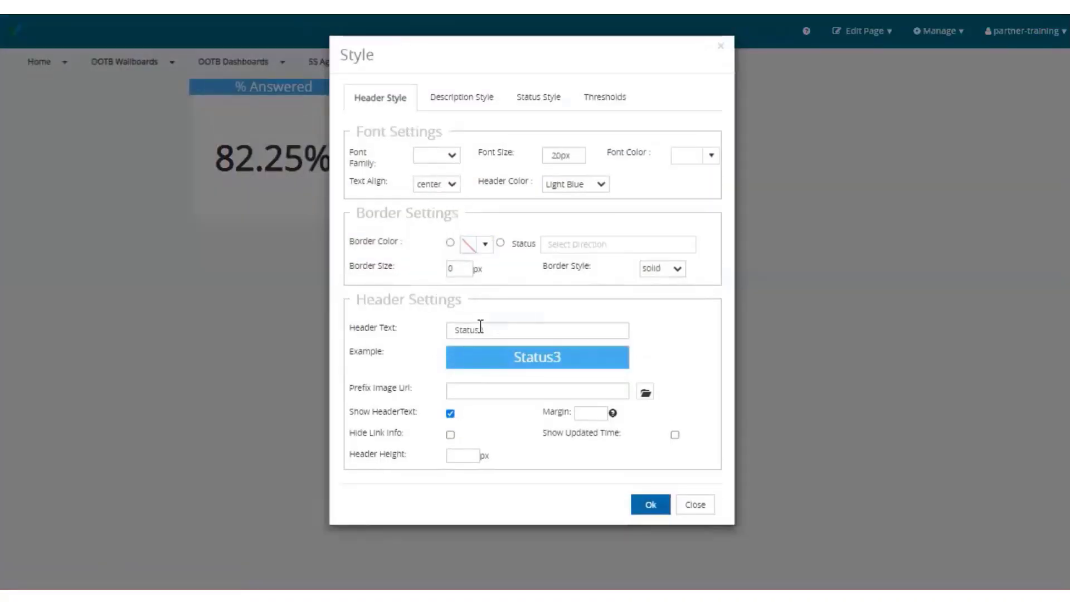
drag(481, 329, 413, 331)
key(BackSpace)
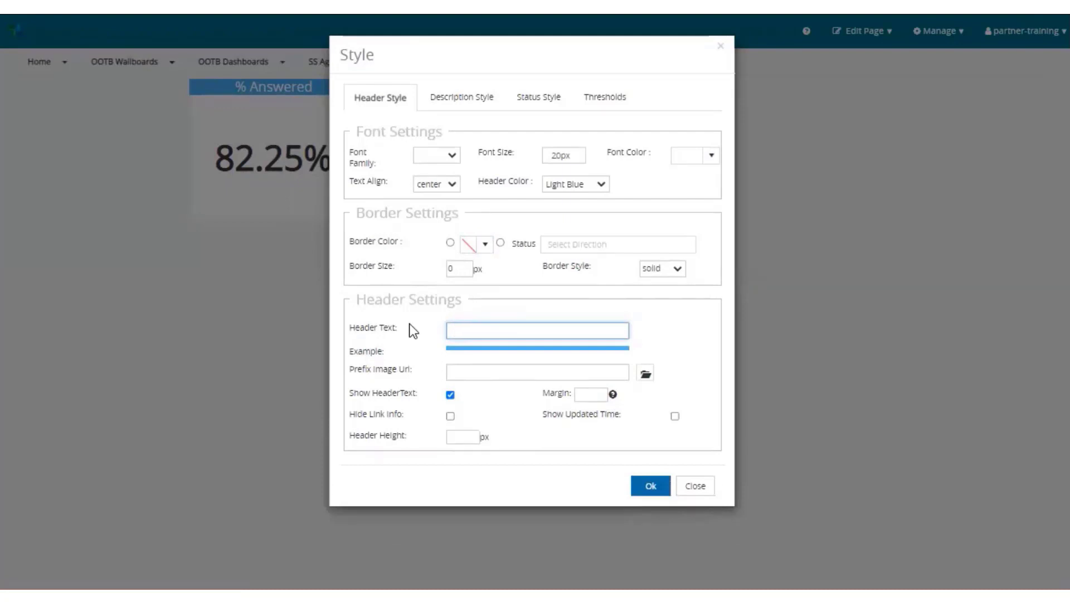
text(Handled )
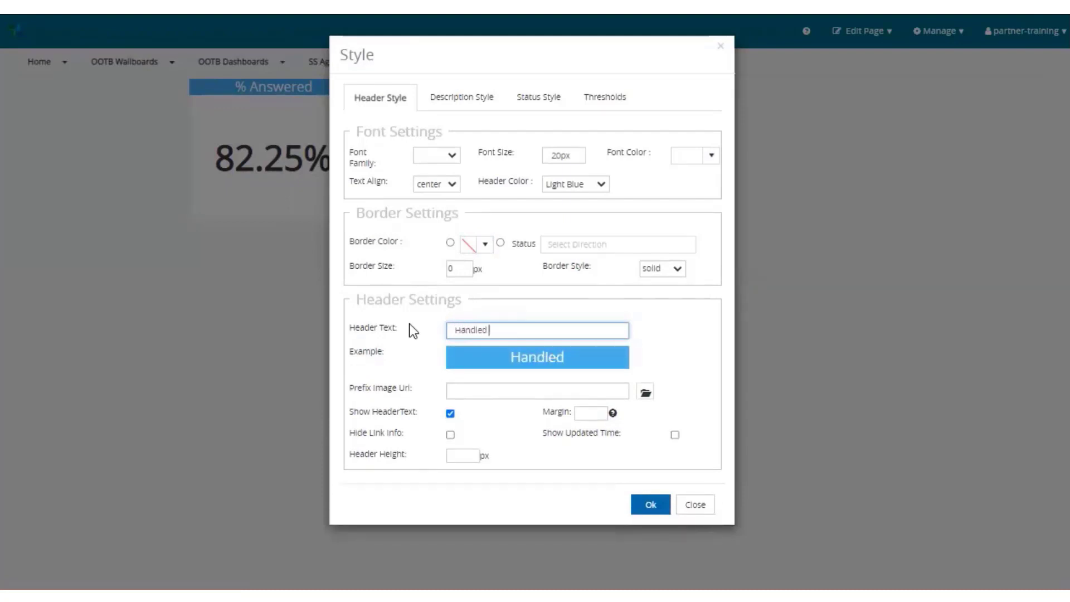
text(Count)
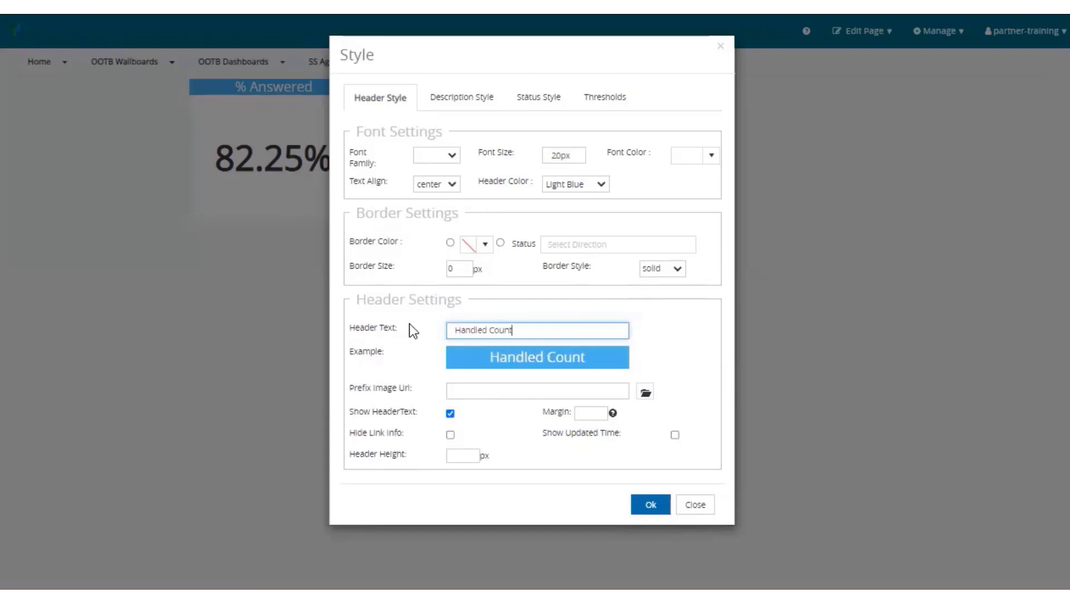
click(434, 106)
double_click(414, 179)
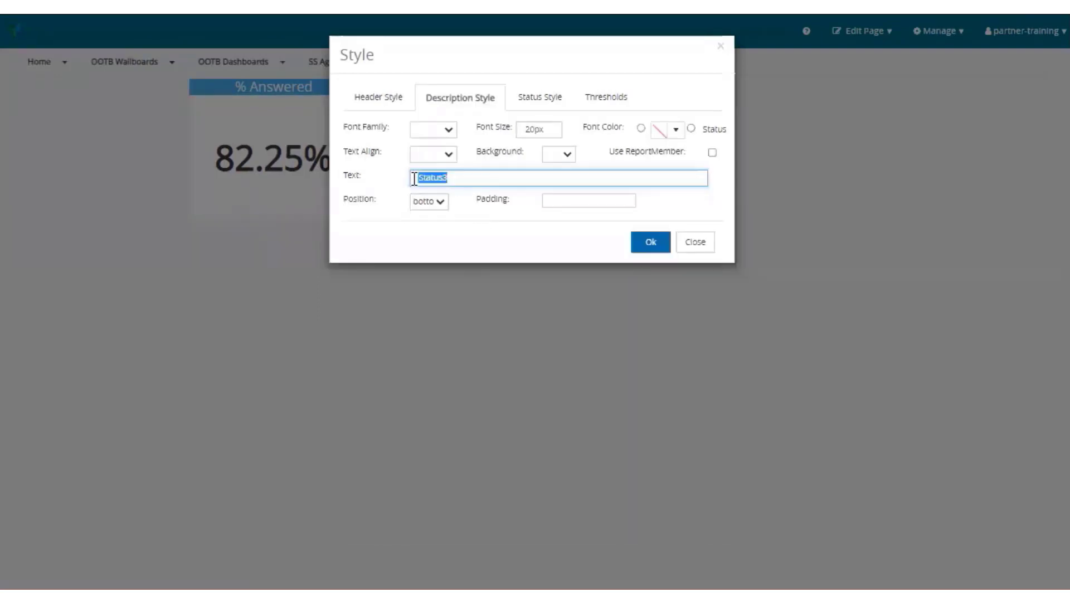
key(BackSpace)
click(641, 245)
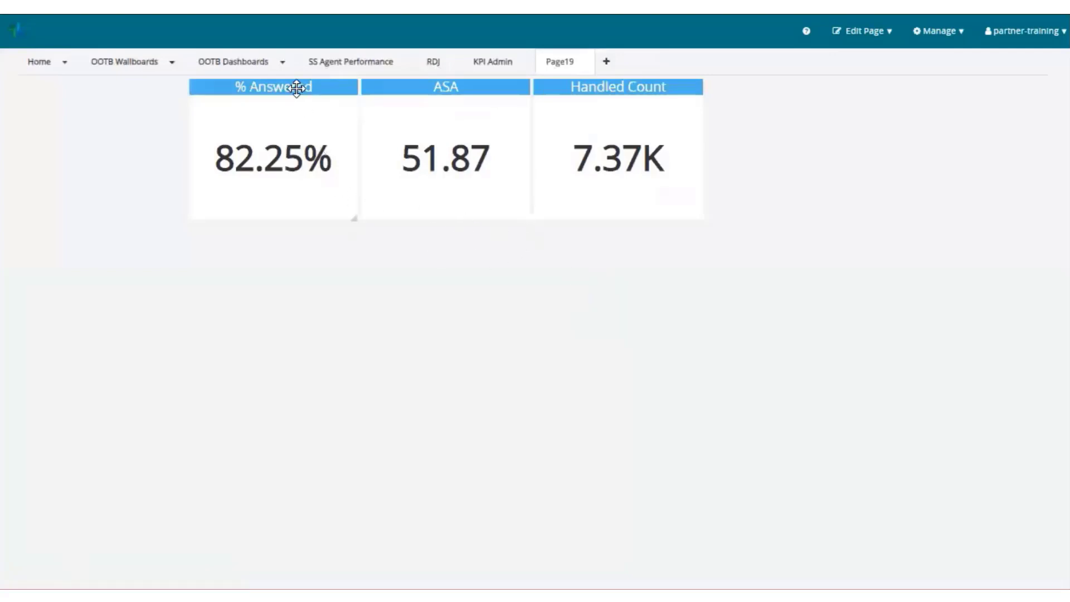
Add a red threshold to the % Answered tile running from 0 with operator <= to 70
mouse_move(297, 87)
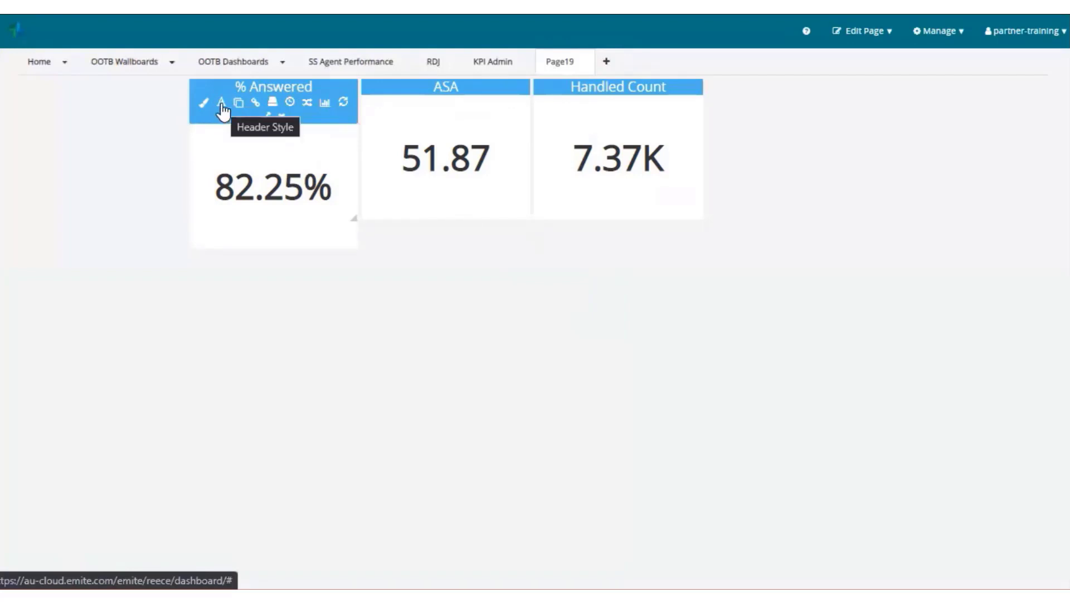
click(221, 104)
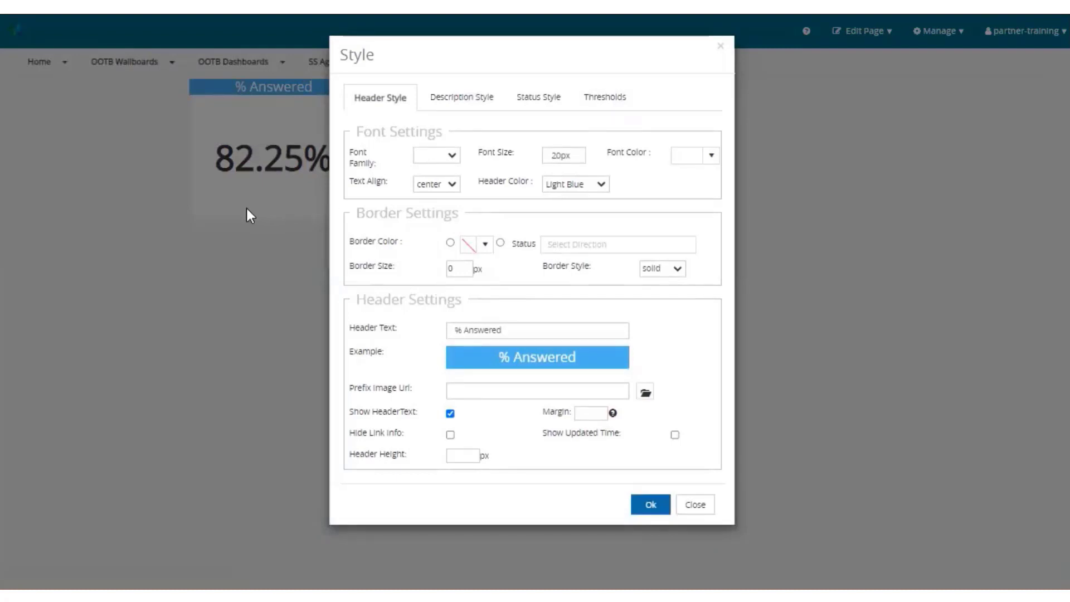
click(542, 99)
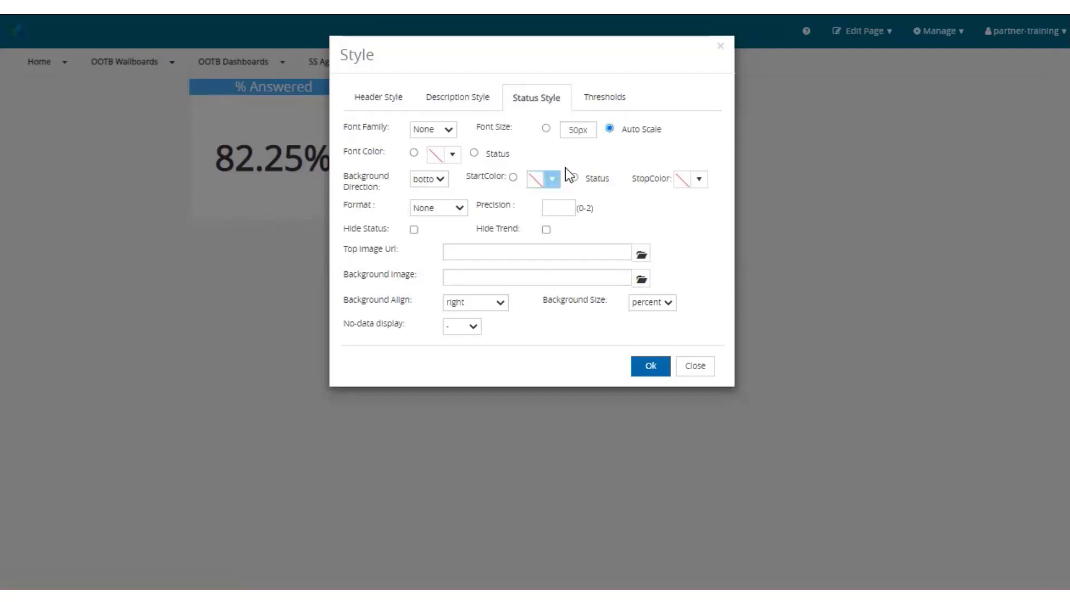
click(609, 105)
click(353, 131)
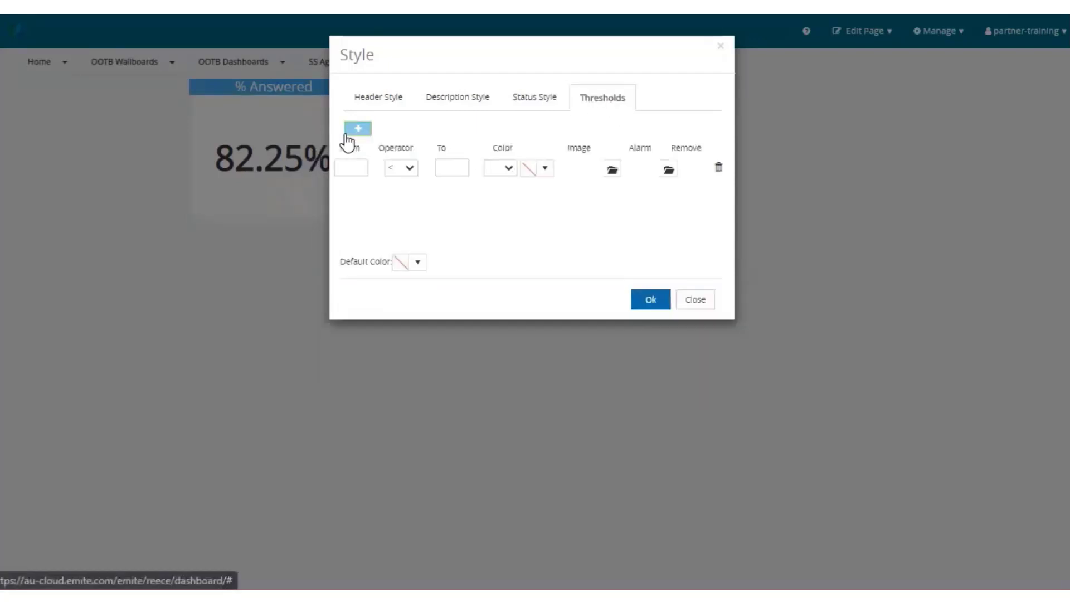
click(352, 169)
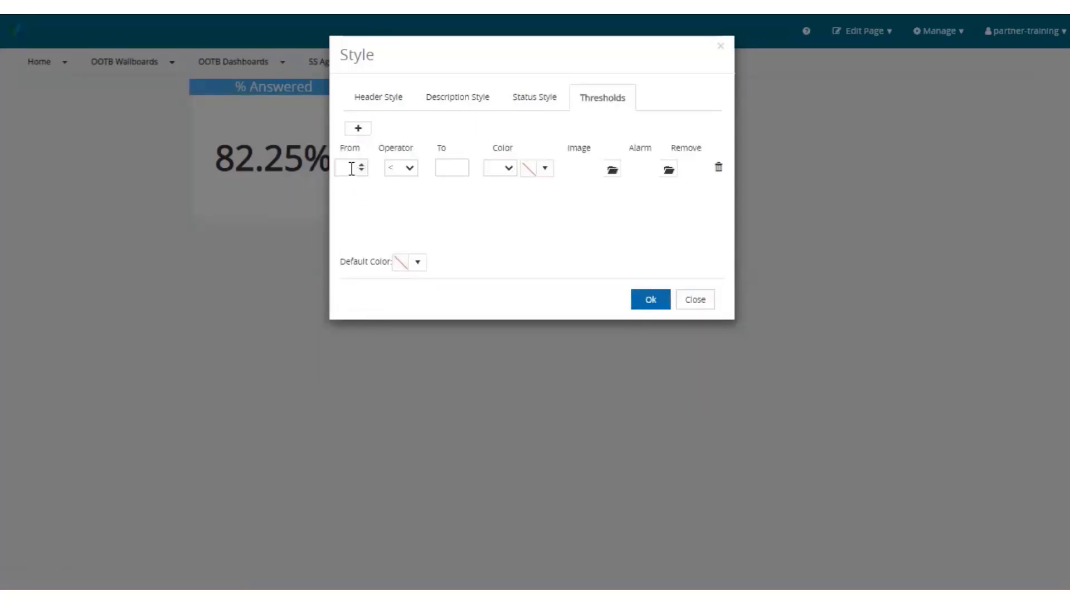
text(0)
click(412, 169)
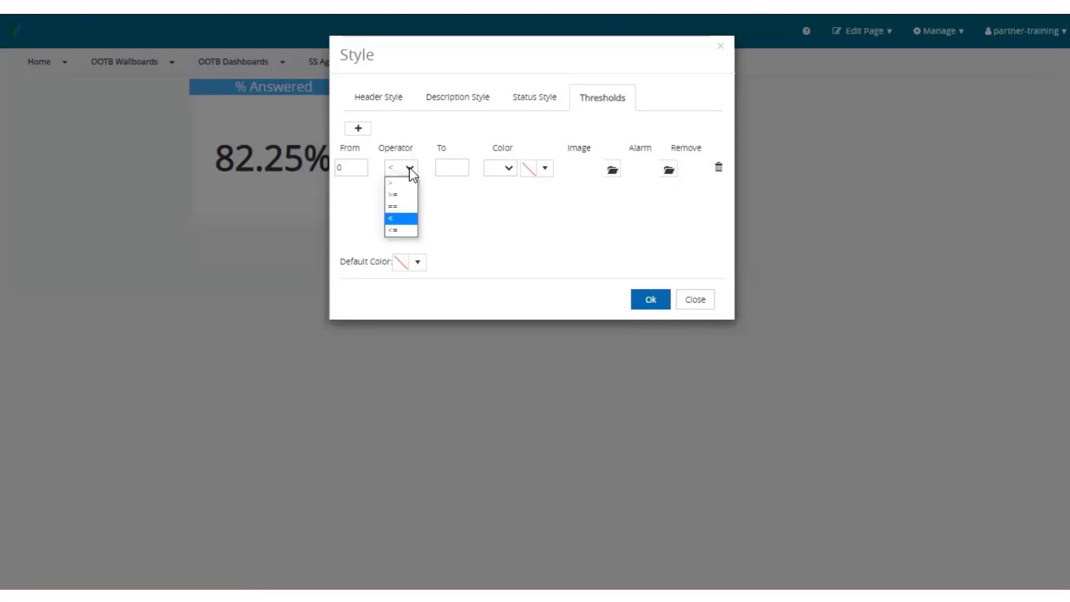
click(389, 229)
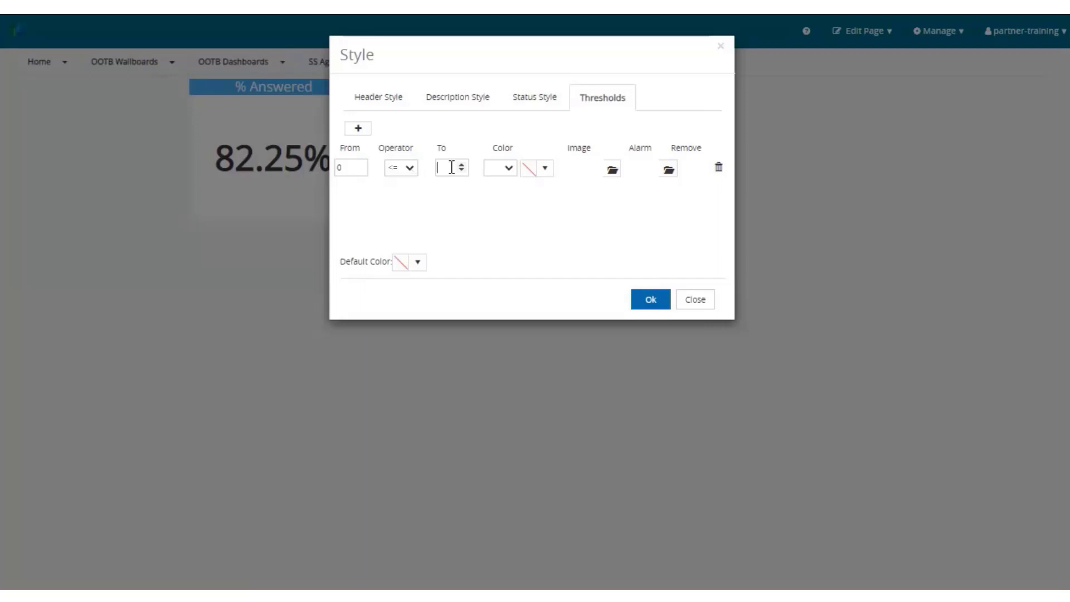
text(70)
click(499, 168)
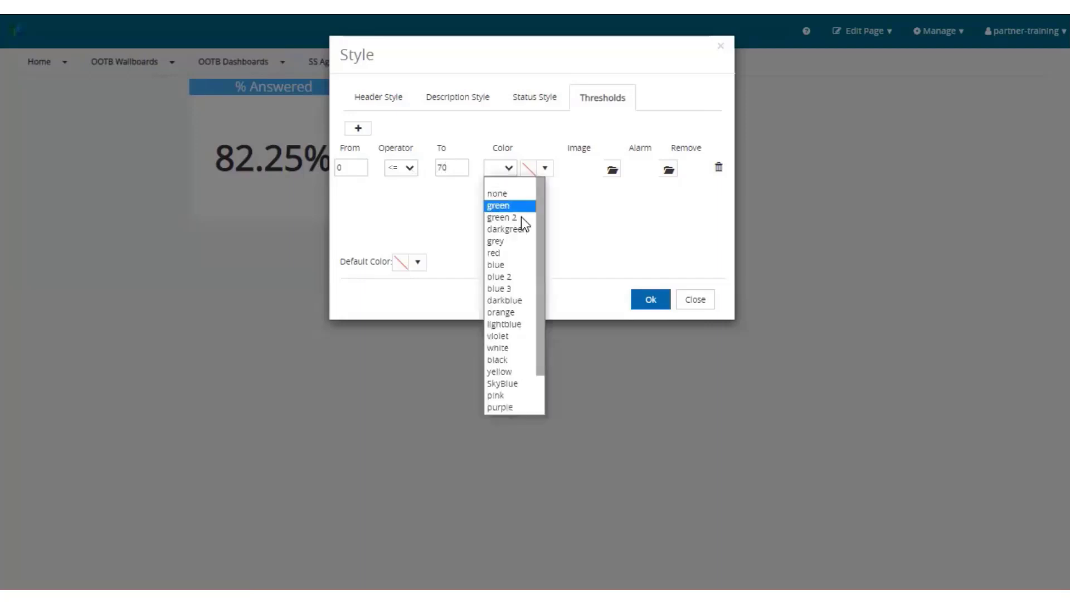
click(510, 259)
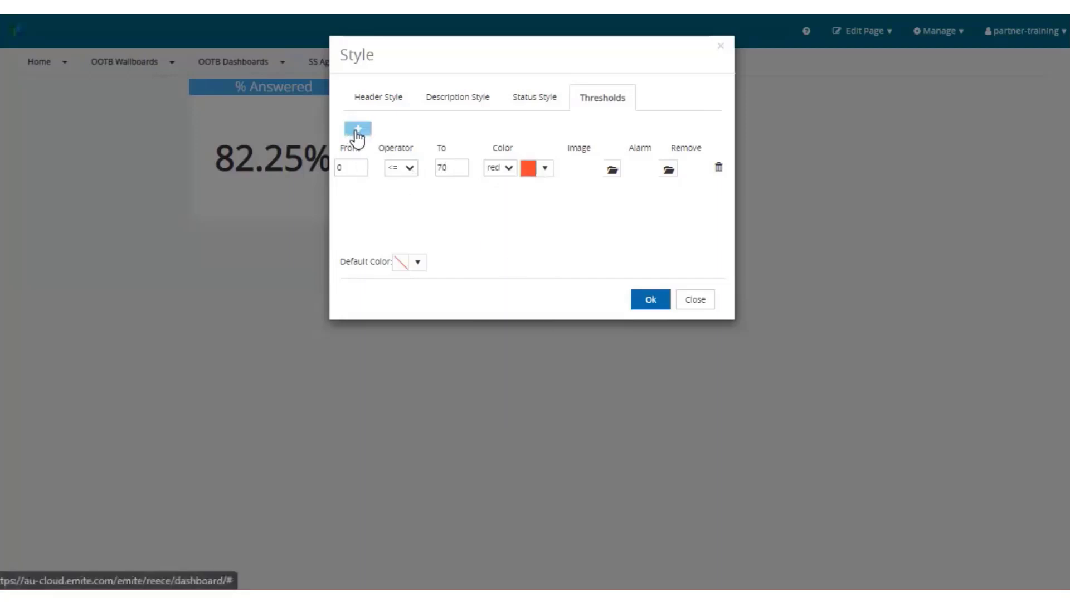
Add a second threshold row and change the red threshold's upper limit to 80
click(355, 132)
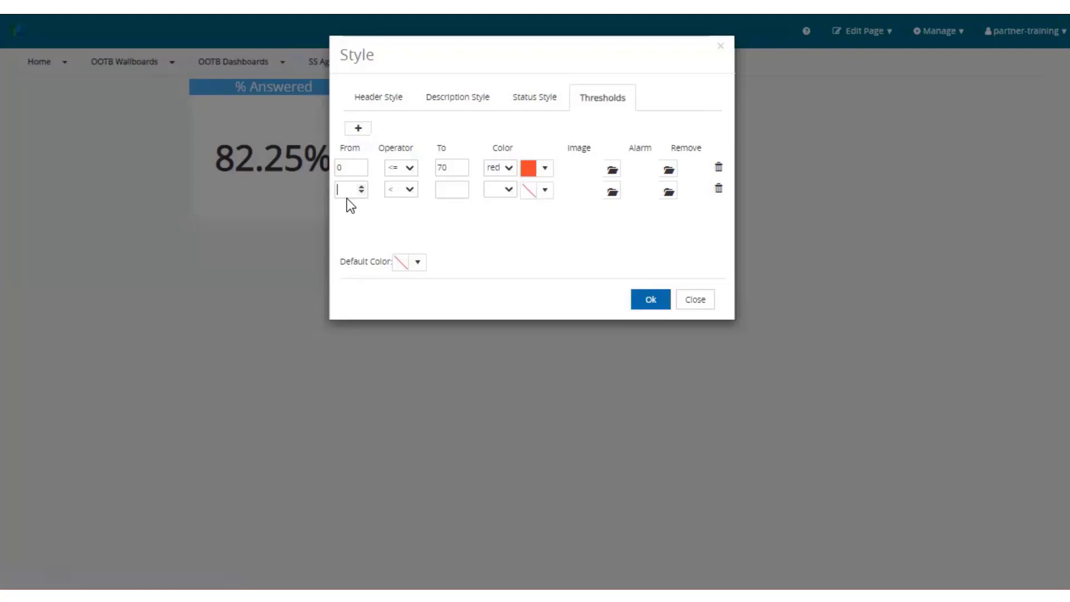
click(445, 168)
key(BackSpace)
text(8)
Define the second threshold from 80 with operator <= to 100 in green
click(351, 190)
text(80)
click(401, 193)
click(397, 252)
click(440, 190)
text(100)
click(507, 190)
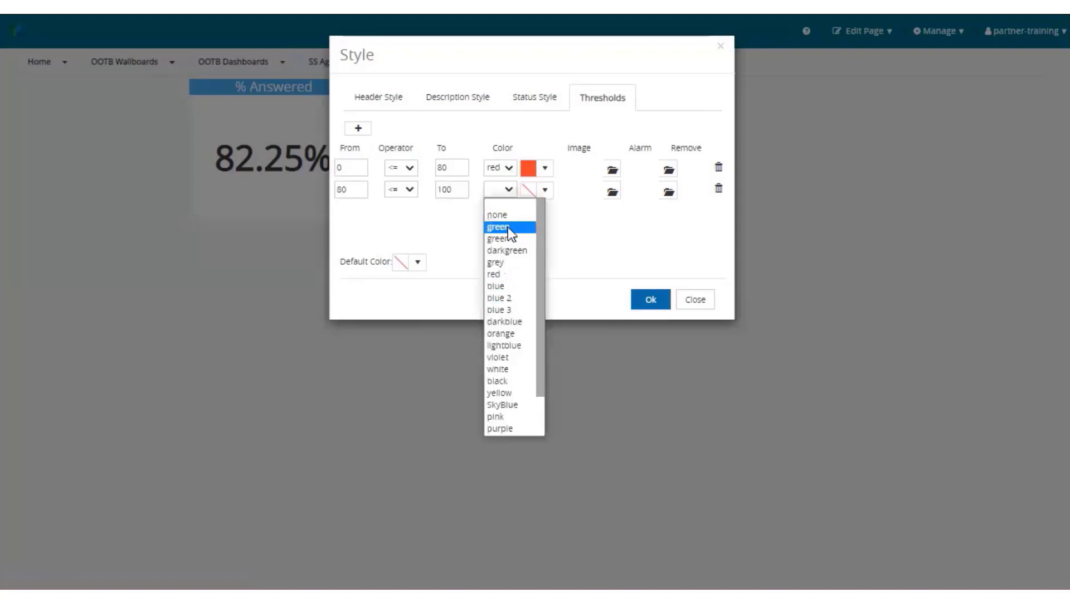
click(507, 227)
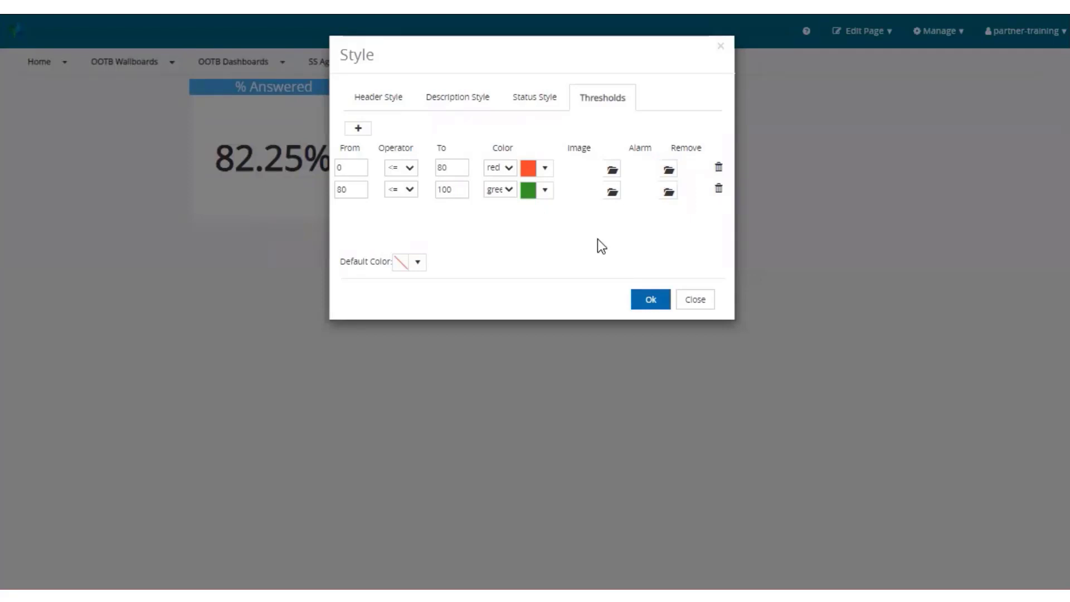
View the alarm files available for the red threshold, then make the % Answered tile's background start color follow its status and apply the style
click(669, 171)
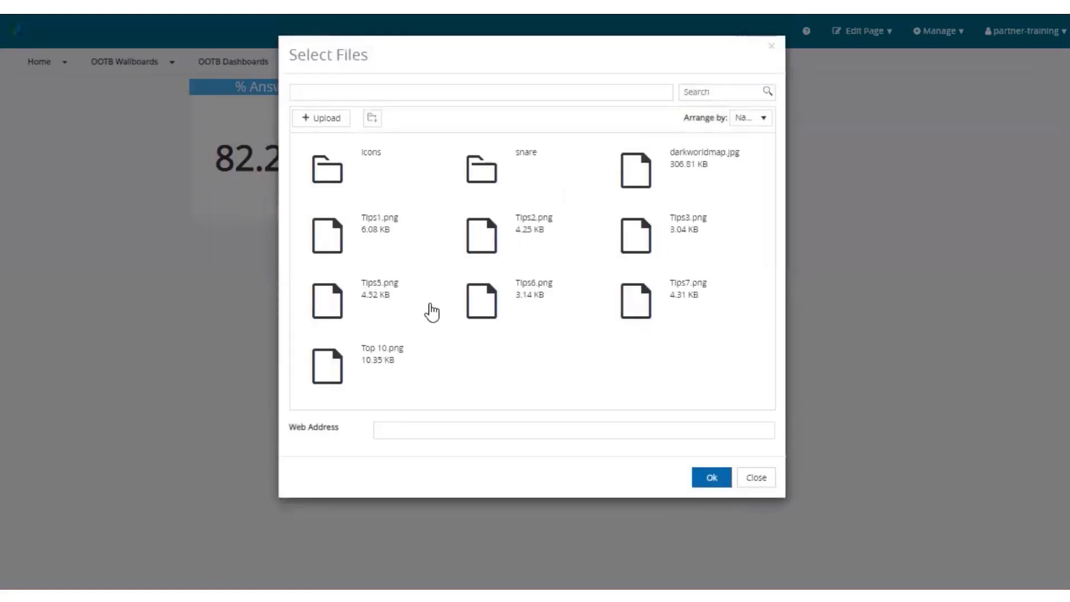
click(753, 480)
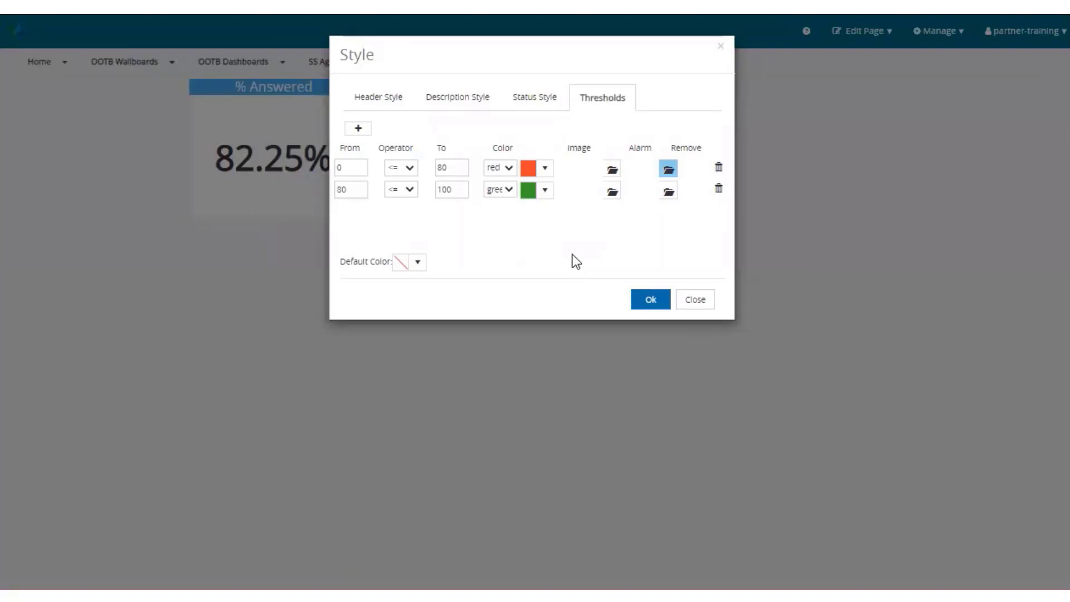
click(535, 105)
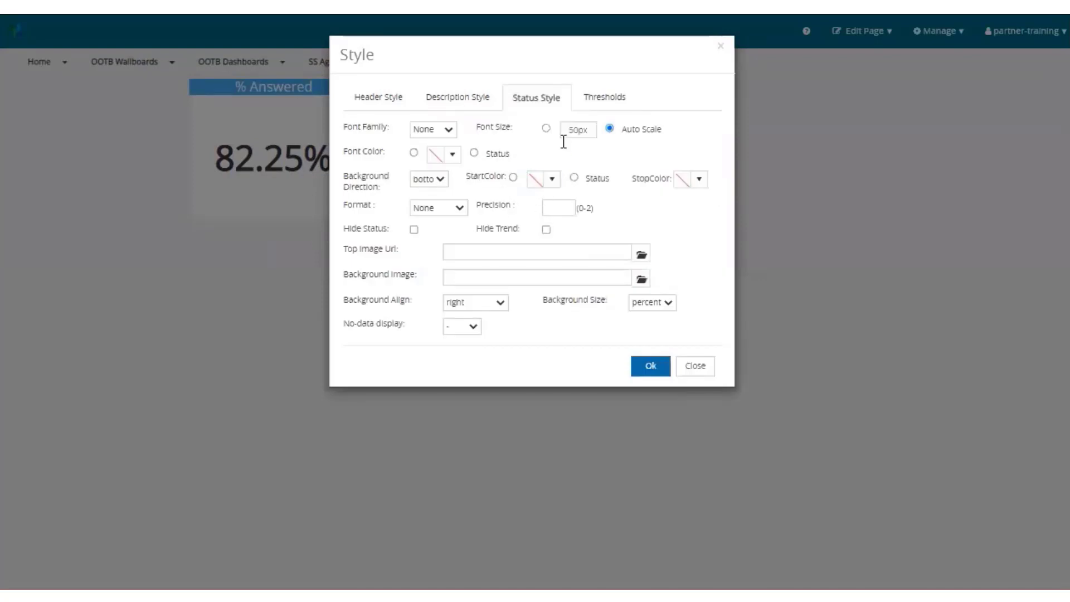
click(575, 177)
click(646, 369)
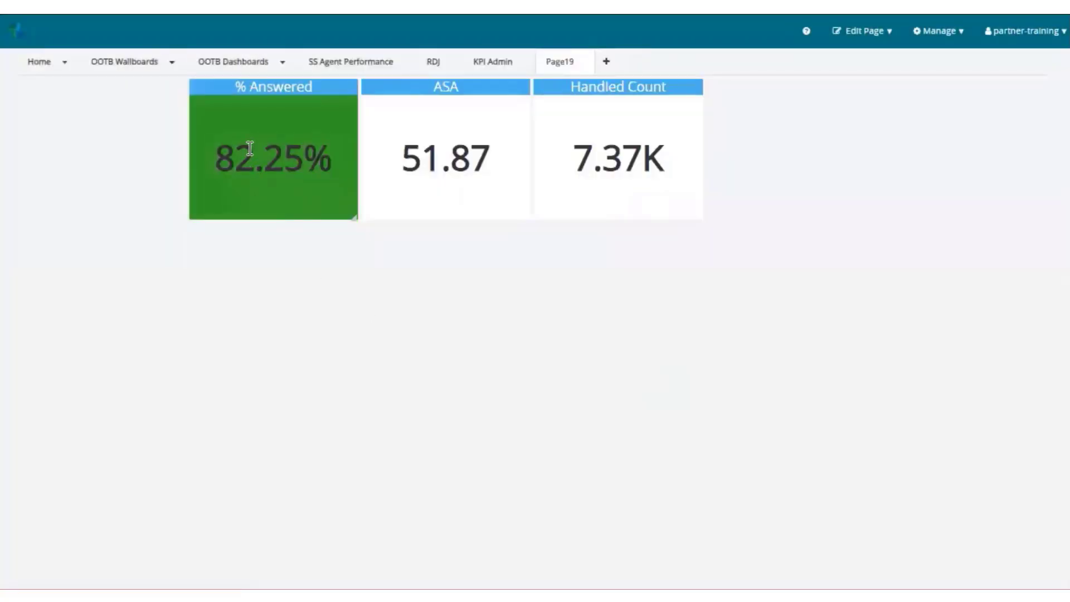
Give the ASA tile a fixed background start color of rgba(0, 255, 72, 1) with the background direction set to bottom
mouse_move(419, 109)
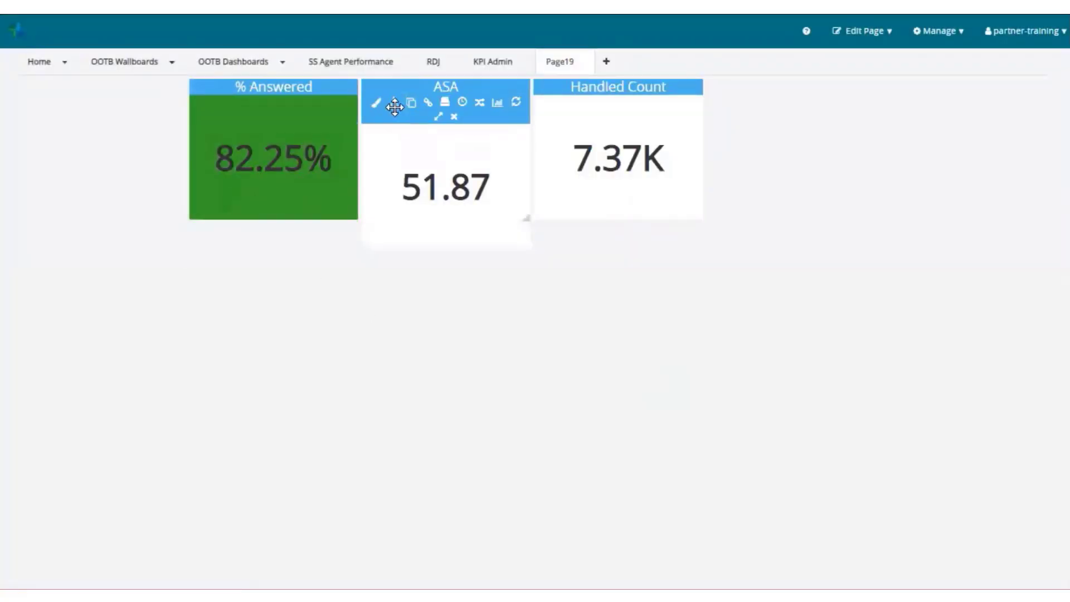
click(394, 102)
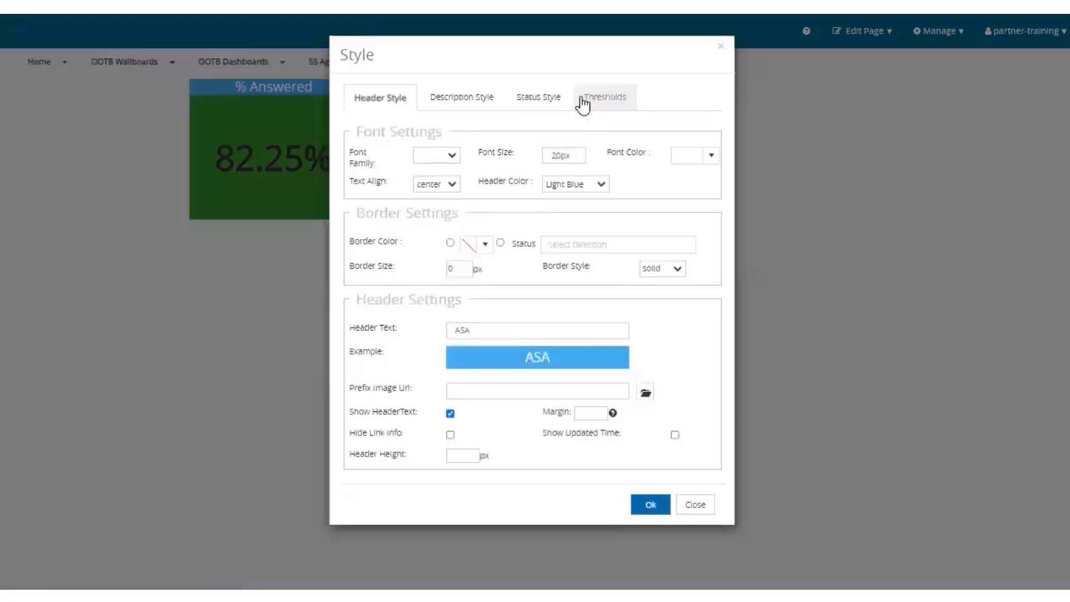
click(539, 106)
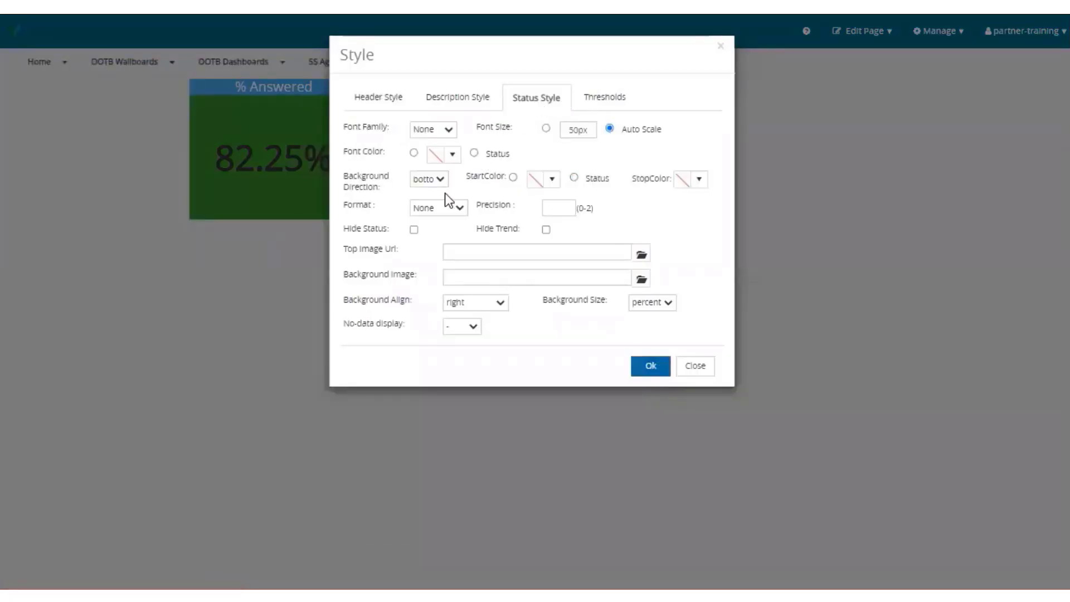
click(573, 178)
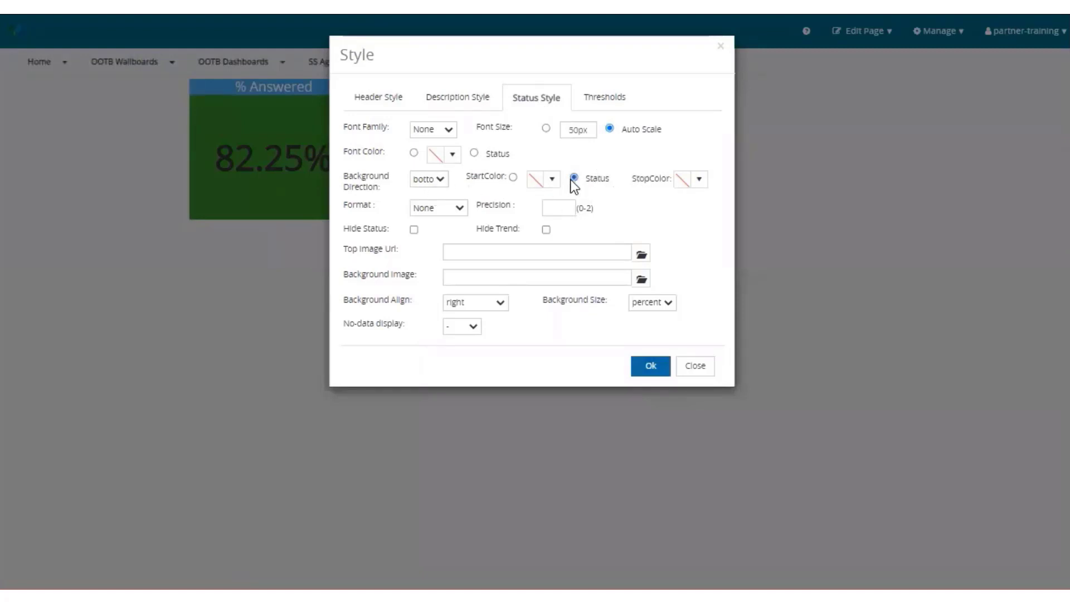
click(513, 177)
click(440, 180)
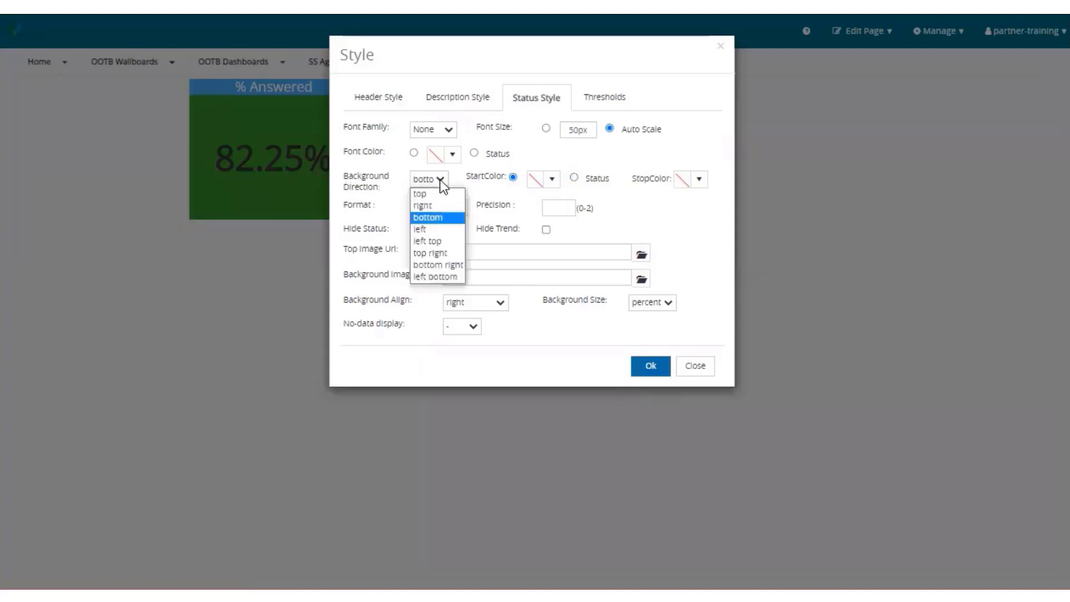
click(423, 217)
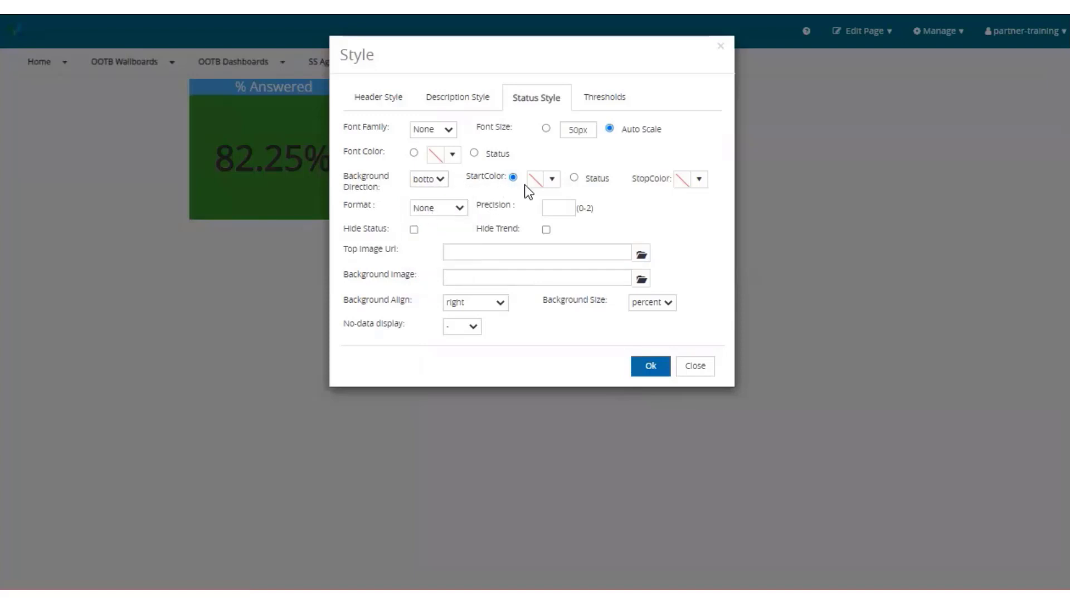
click(552, 178)
click(597, 341)
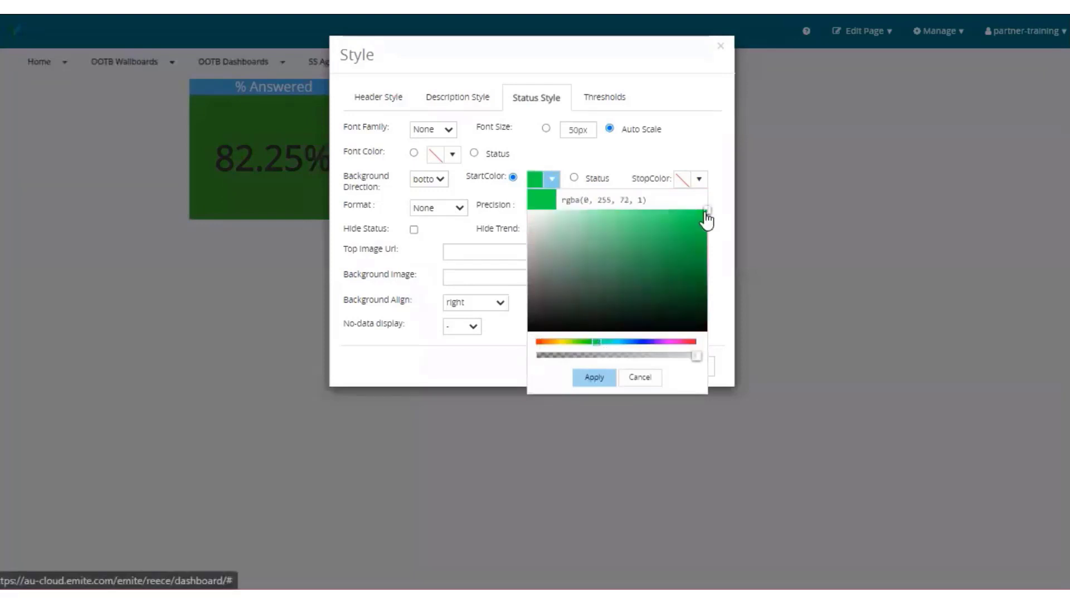
click(593, 379)
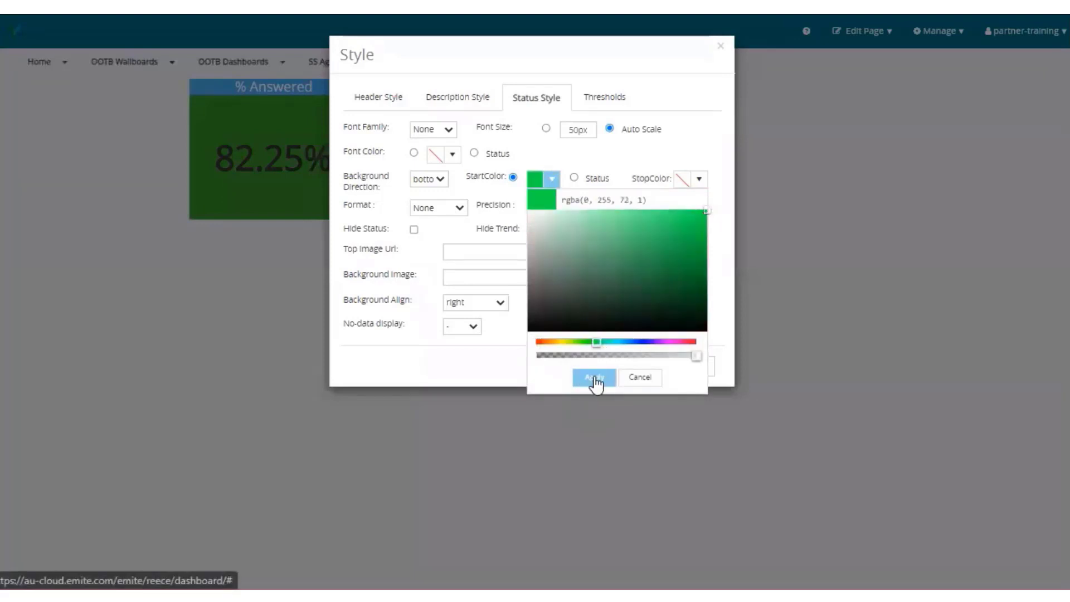
Set the ASA tile's background stop color to rgba(249, 246, 246, 1) and apply the style
click(699, 179)
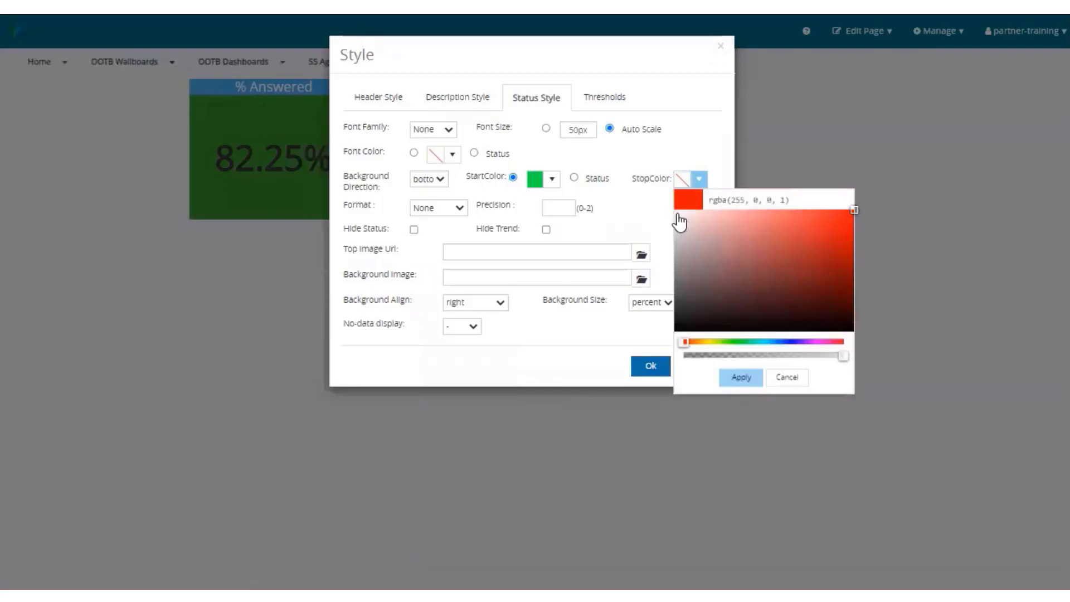
click(677, 213)
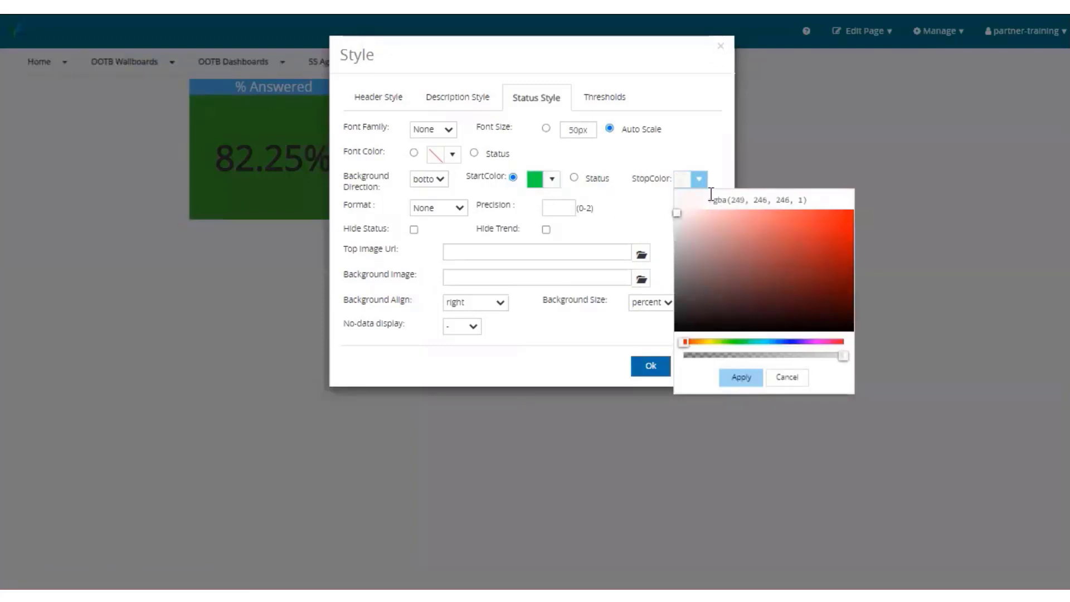
click(739, 379)
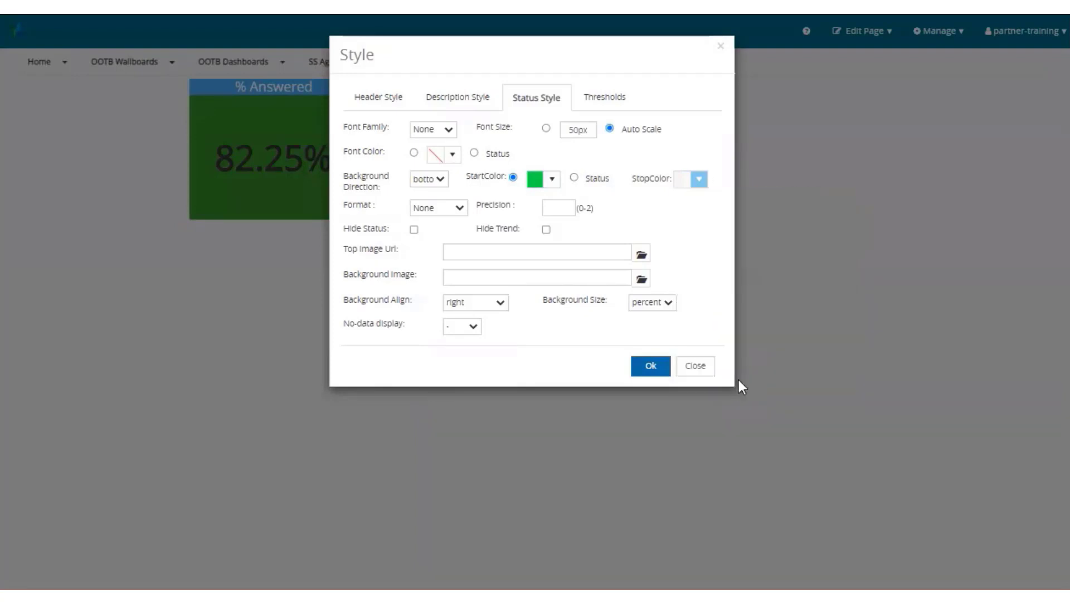
click(641, 375)
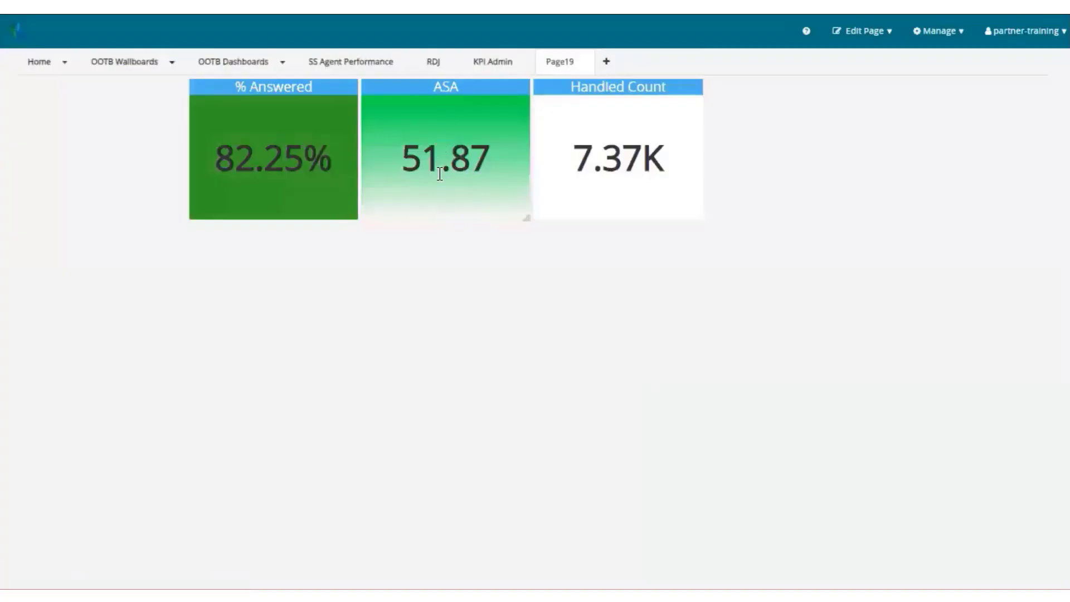
Change the ASA tile's background gradient direction to left top and apply the style
mouse_move(490, 80)
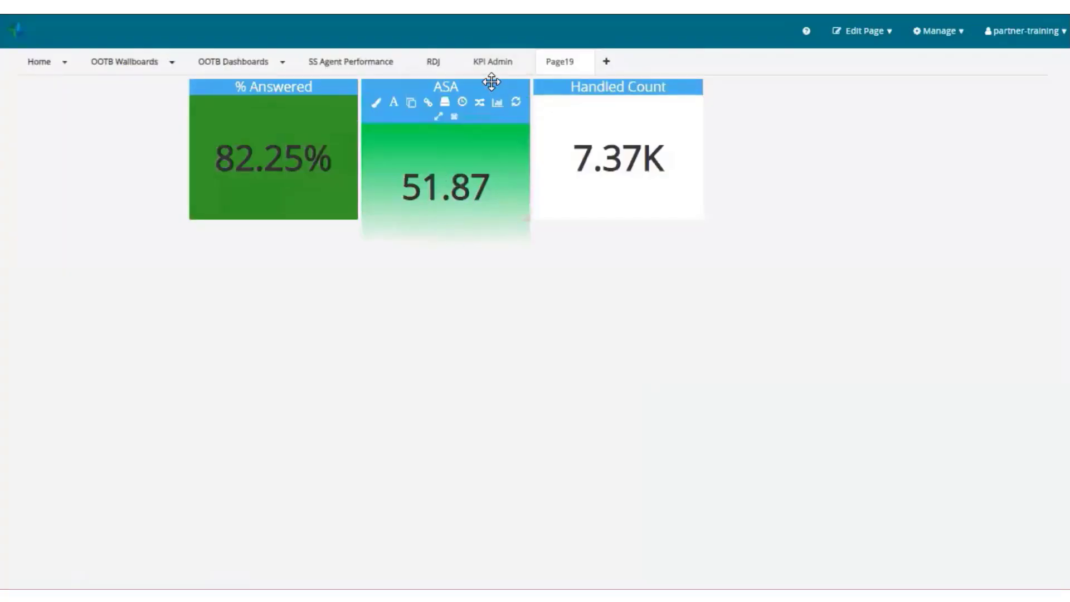
click(395, 105)
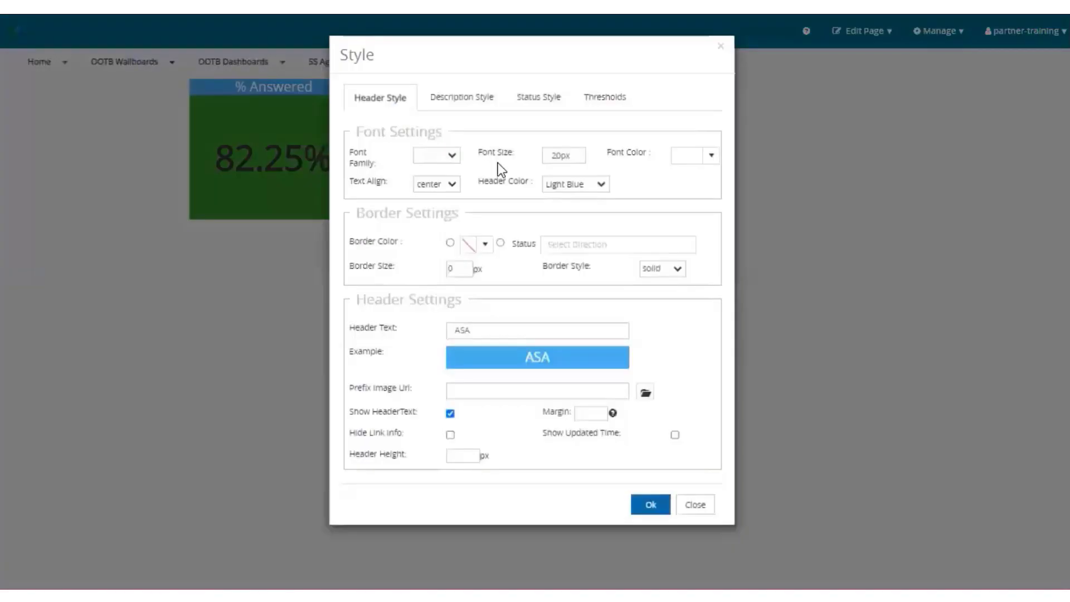
click(533, 99)
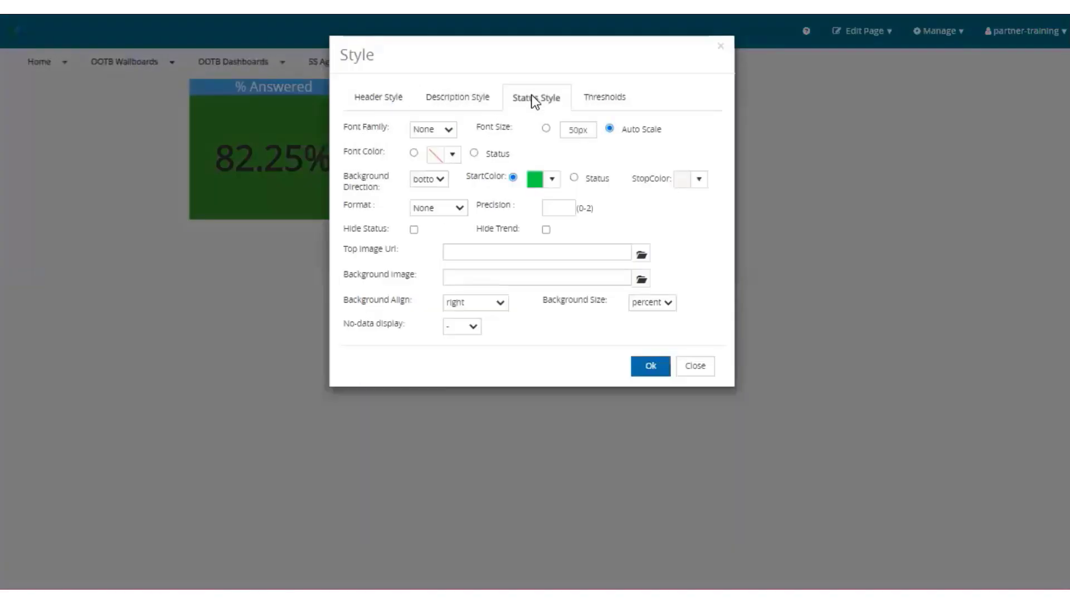
click(441, 179)
click(430, 236)
click(639, 365)
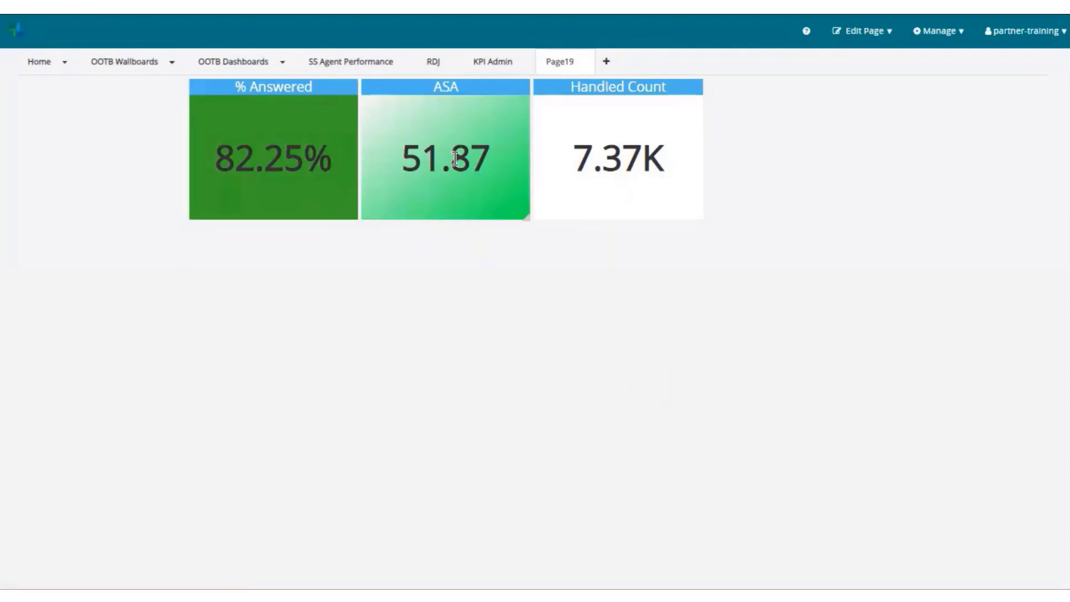
Set the ASA tile's background start color to rgba(243, 183, 252, 1) and apply the style
mouse_move(474, 94)
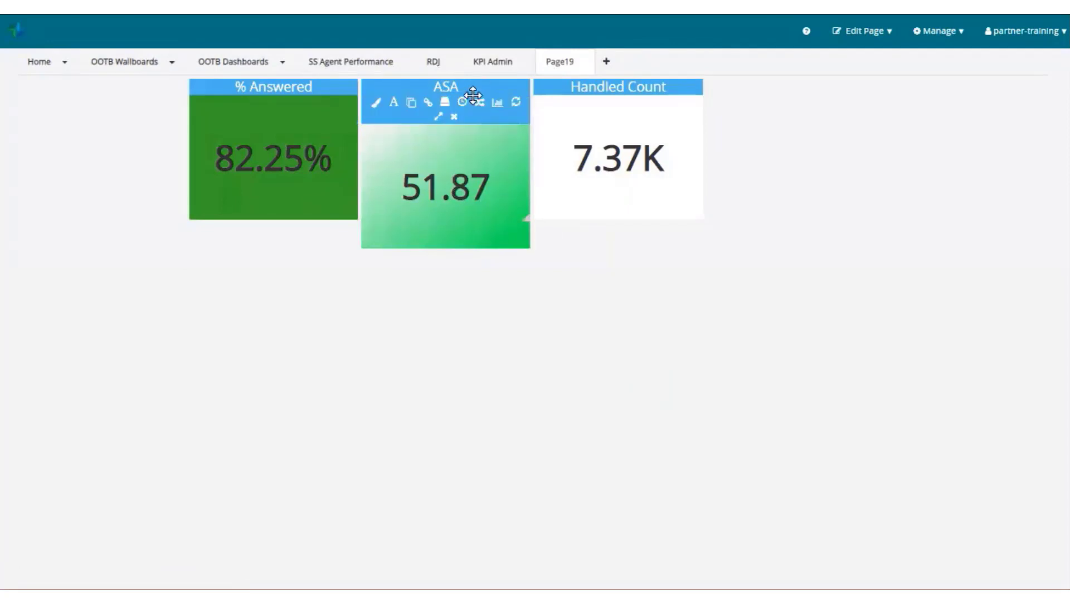
click(396, 103)
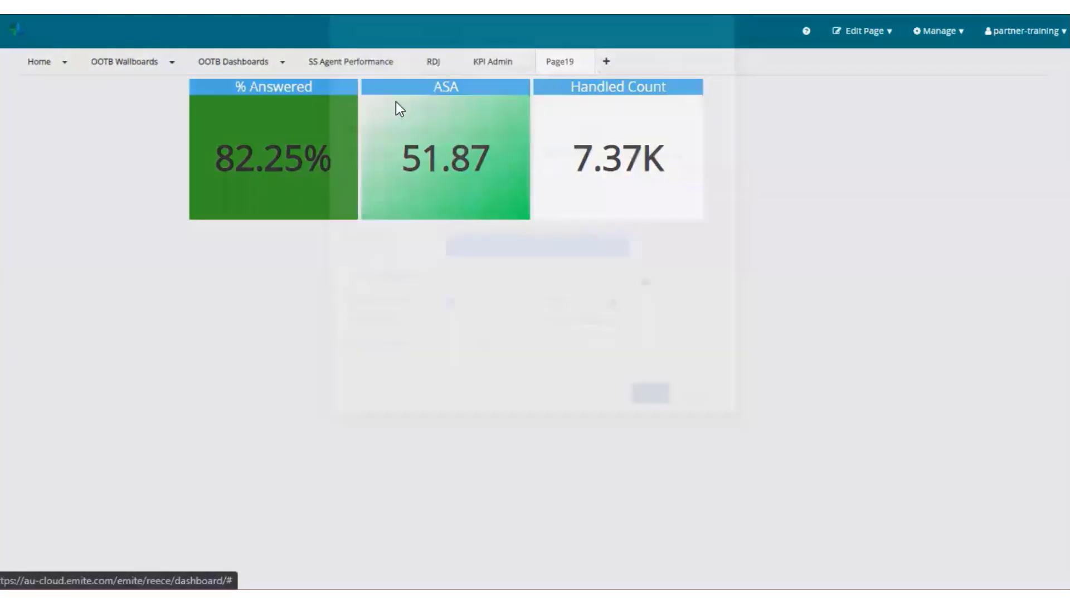
click(551, 101)
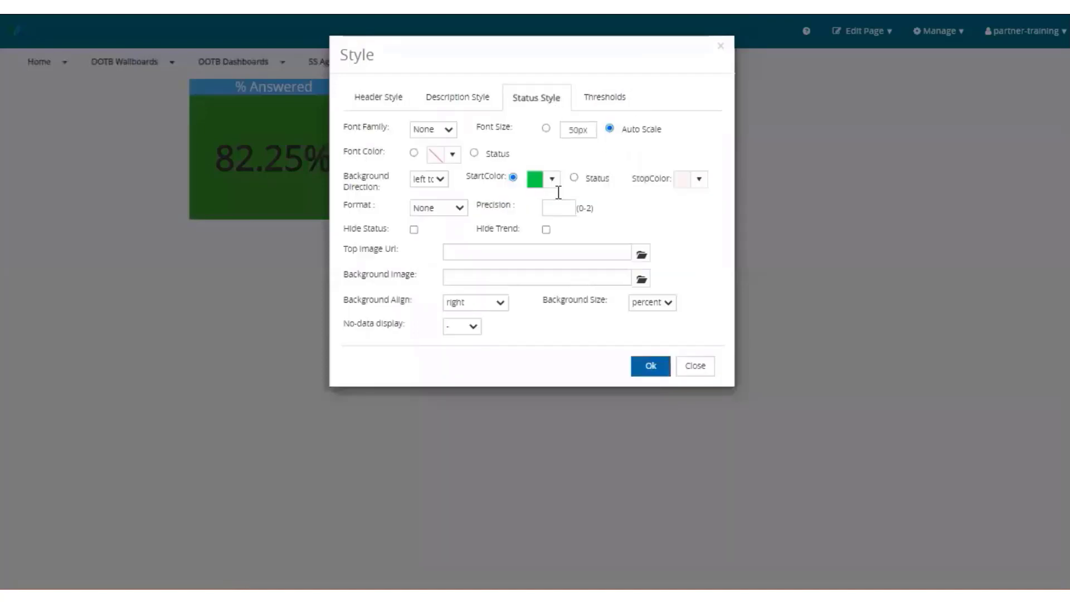
click(553, 179)
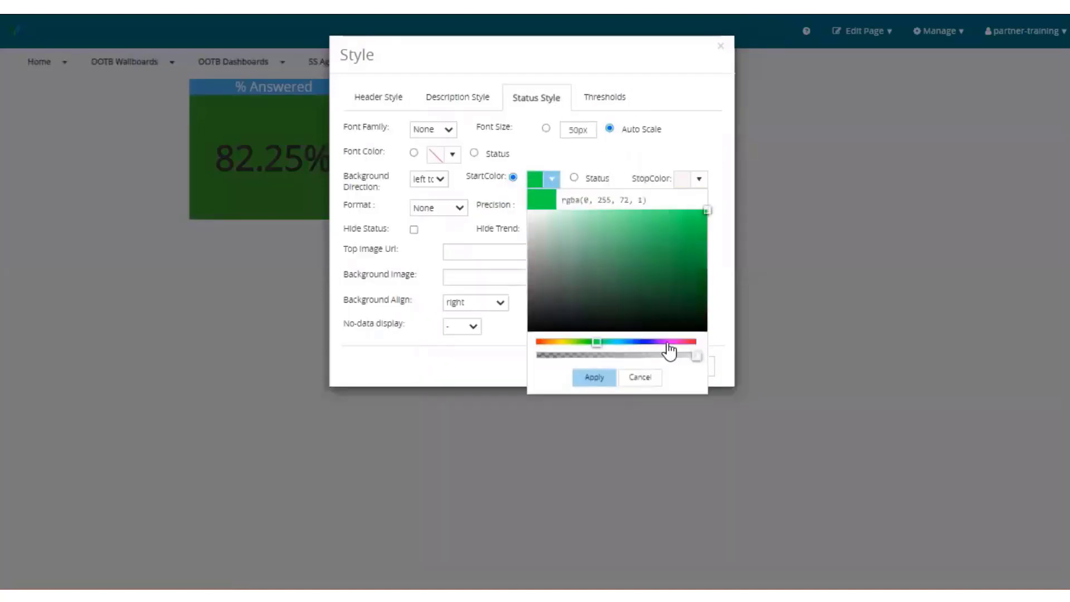
click(666, 341)
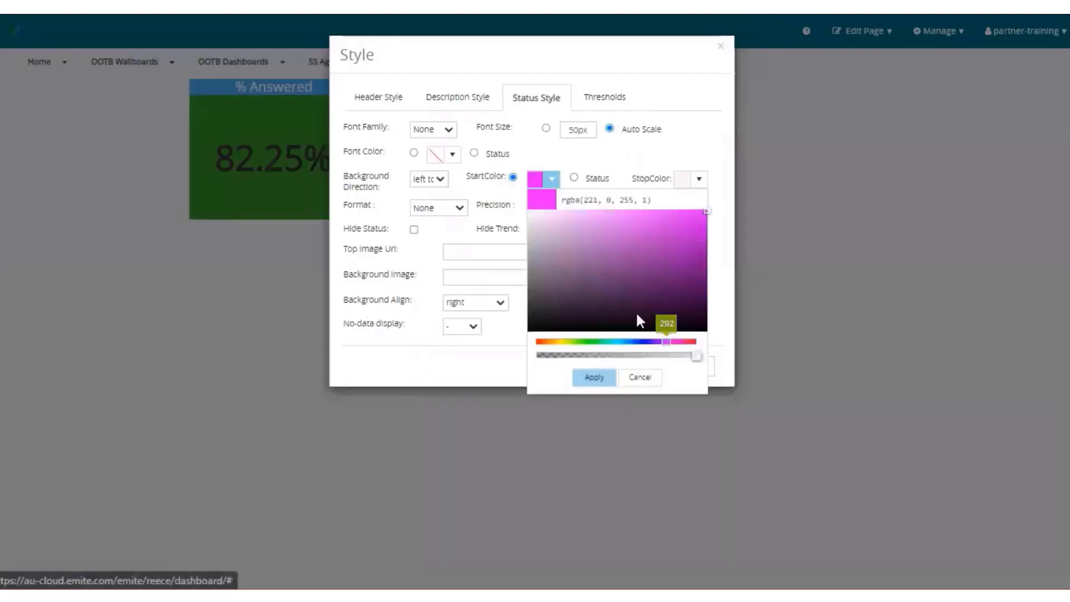
click(577, 212)
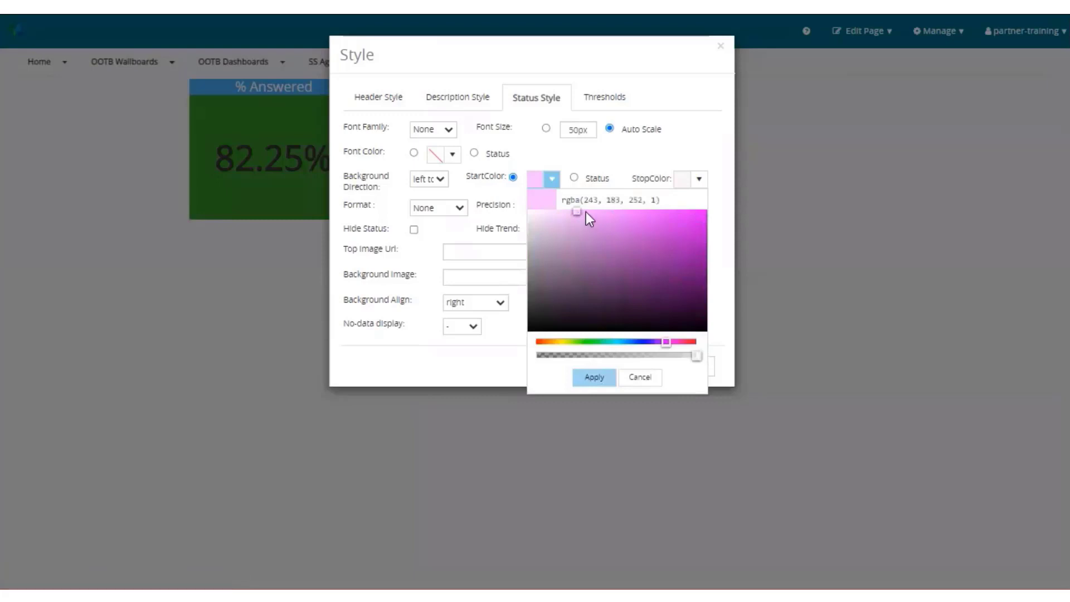
click(595, 379)
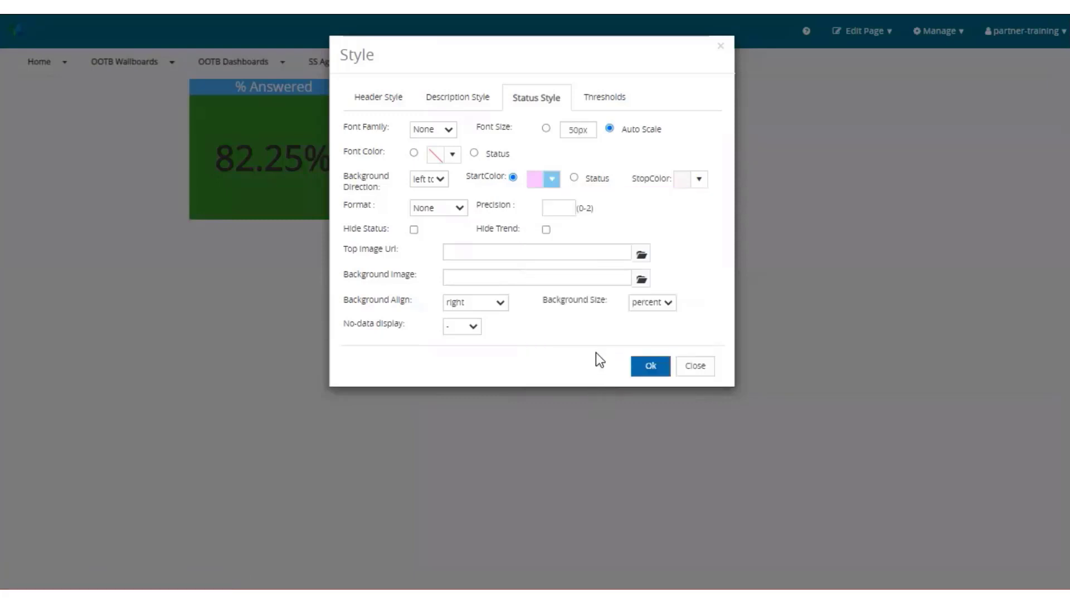
click(650, 368)
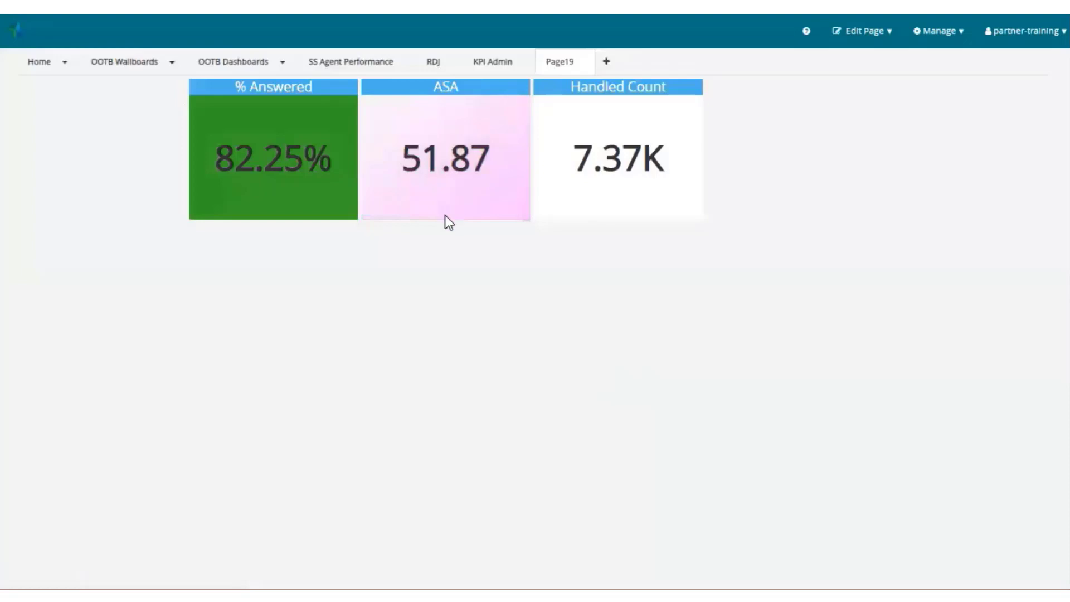
Deepen the ASA tile's background start color to rgba(231, 103, 250, 1) and apply the style
mouse_move(474, 95)
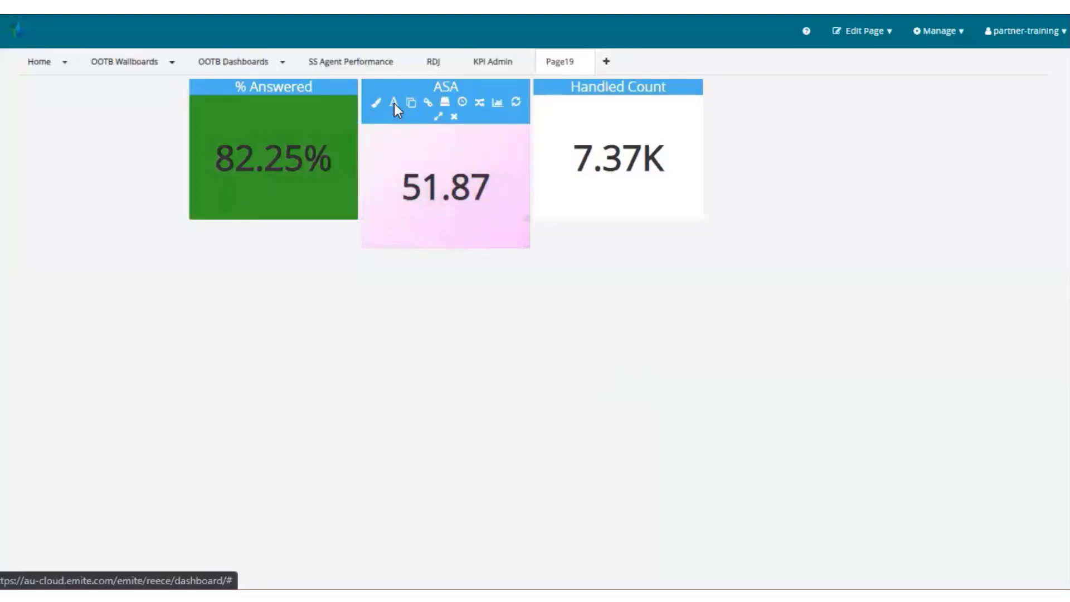
click(393, 102)
click(524, 105)
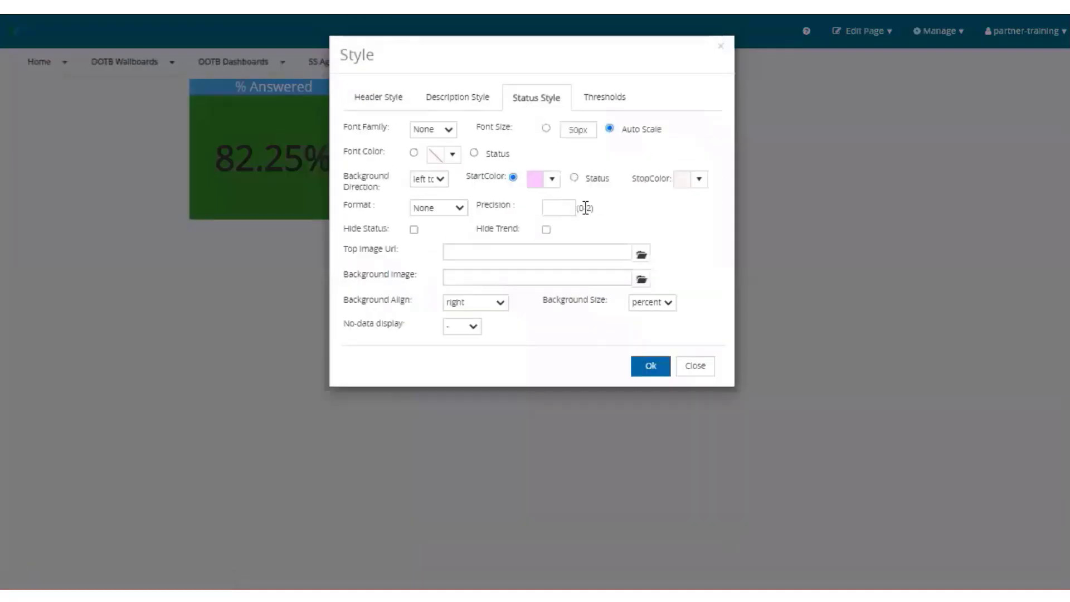
click(549, 181)
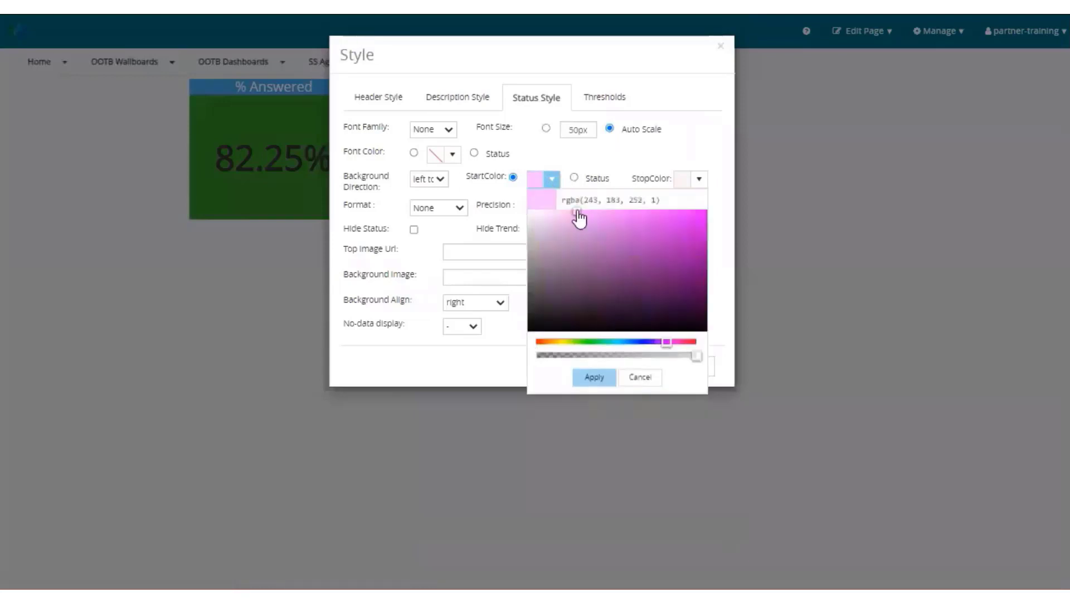
drag(577, 212, 634, 211)
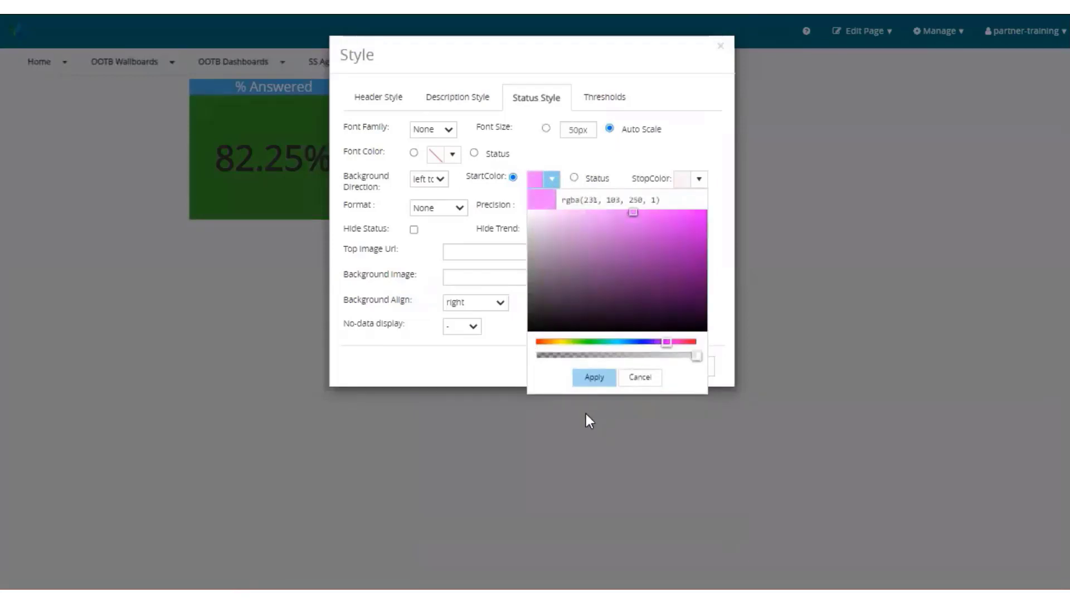
click(594, 378)
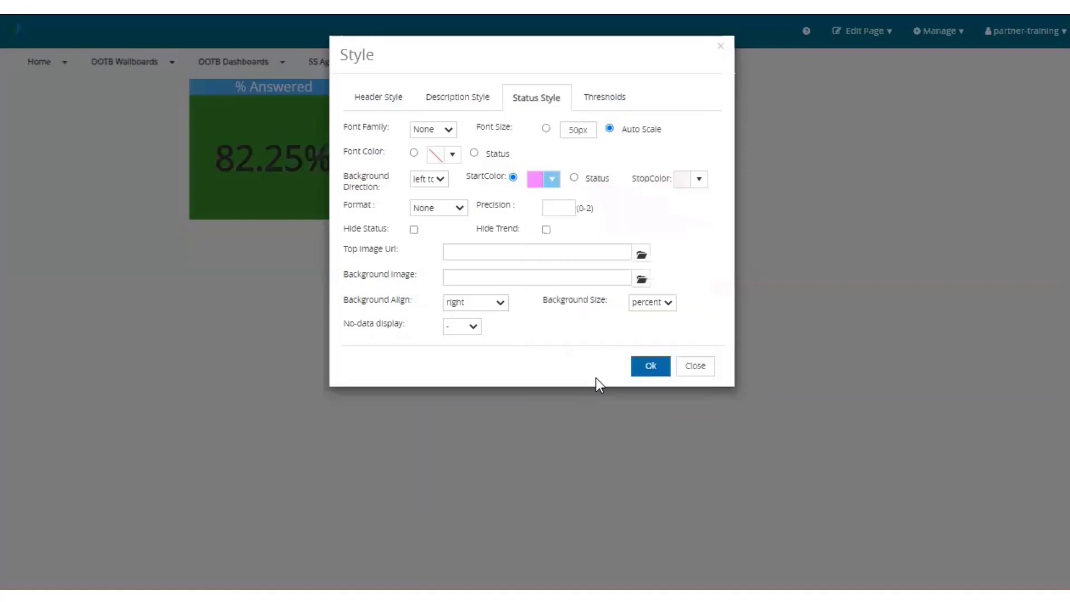
click(650, 369)
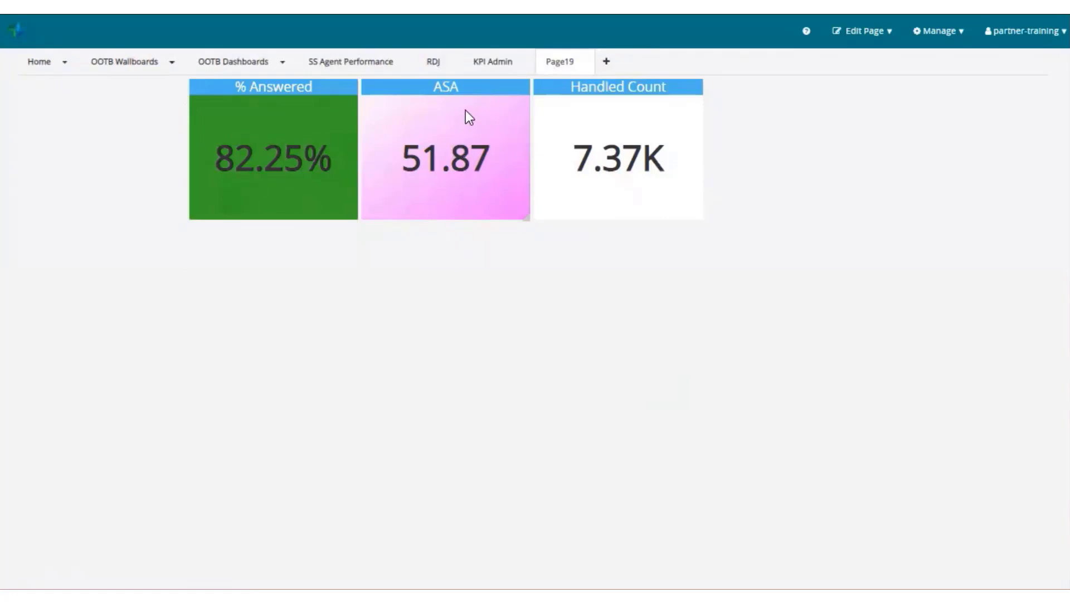
Set both the status value font and the header font of the ASA tile to marker and apply the style
mouse_move(461, 81)
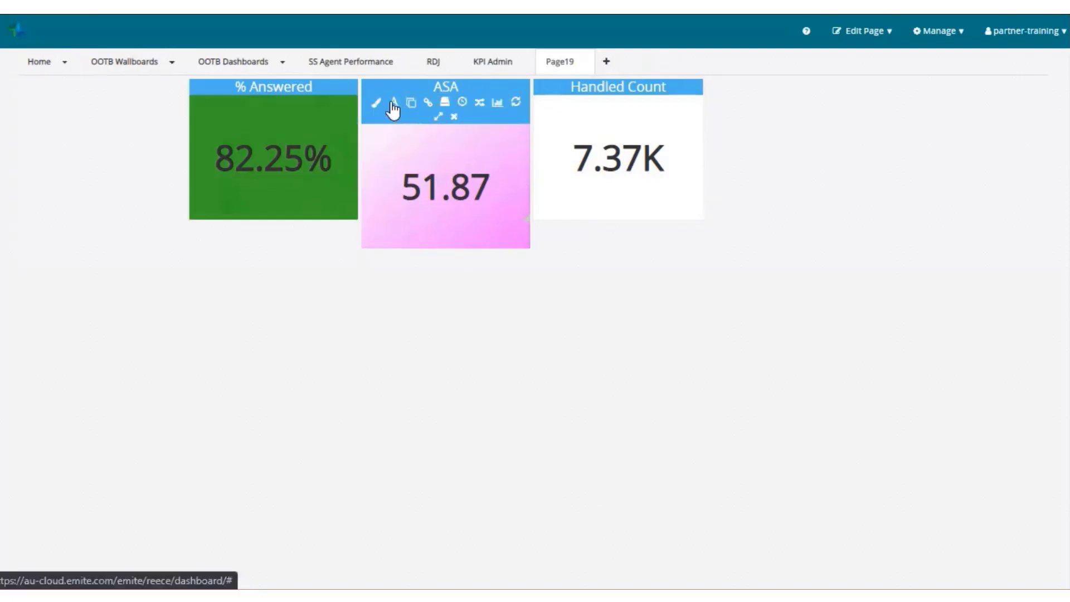
click(445, 102)
click(538, 103)
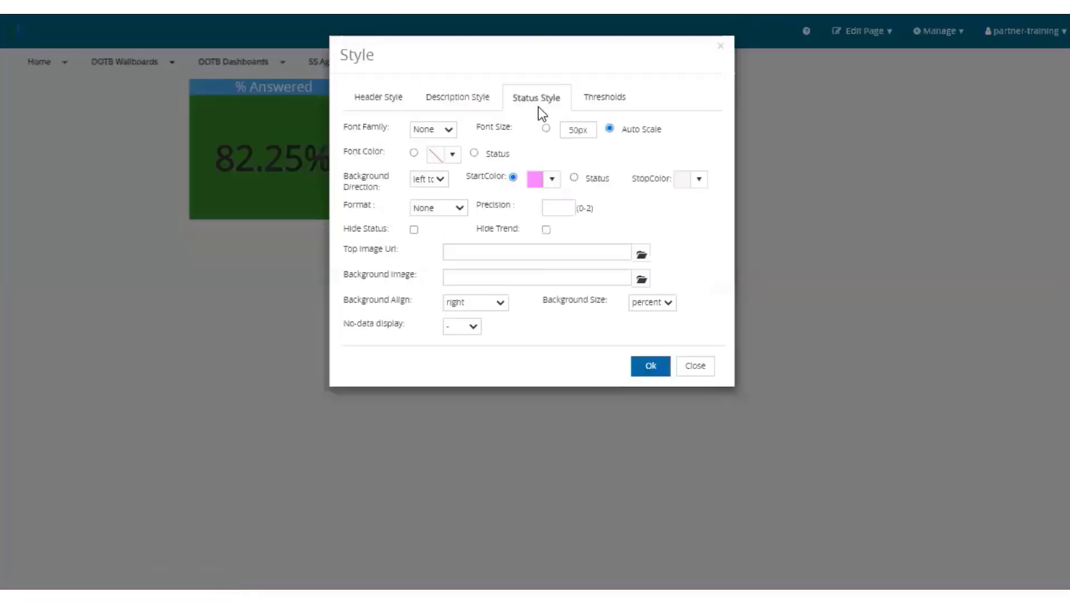
click(445, 129)
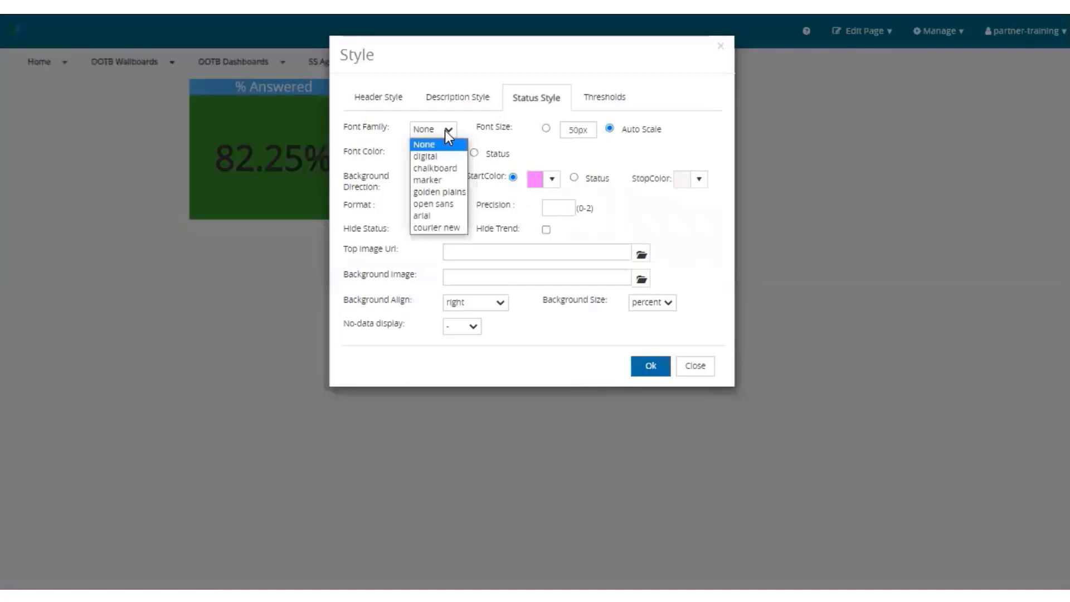
click(434, 182)
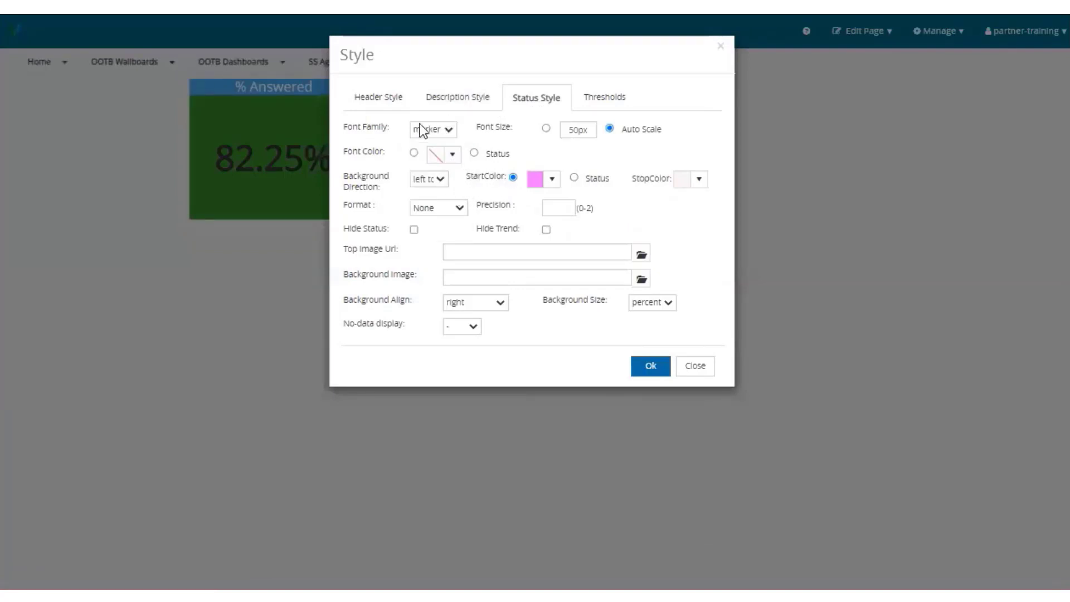
click(363, 103)
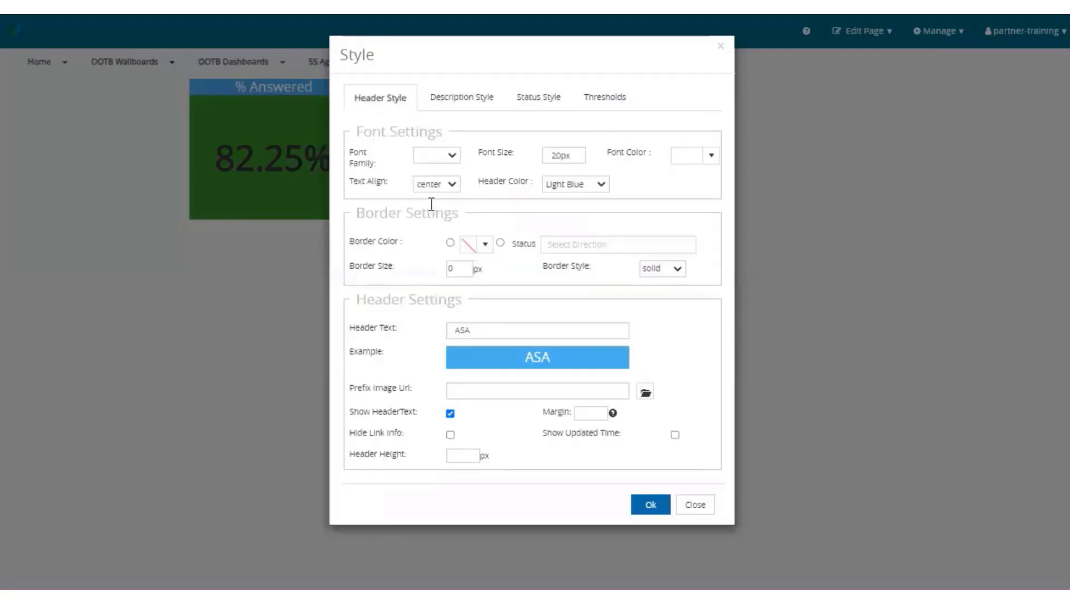
click(453, 159)
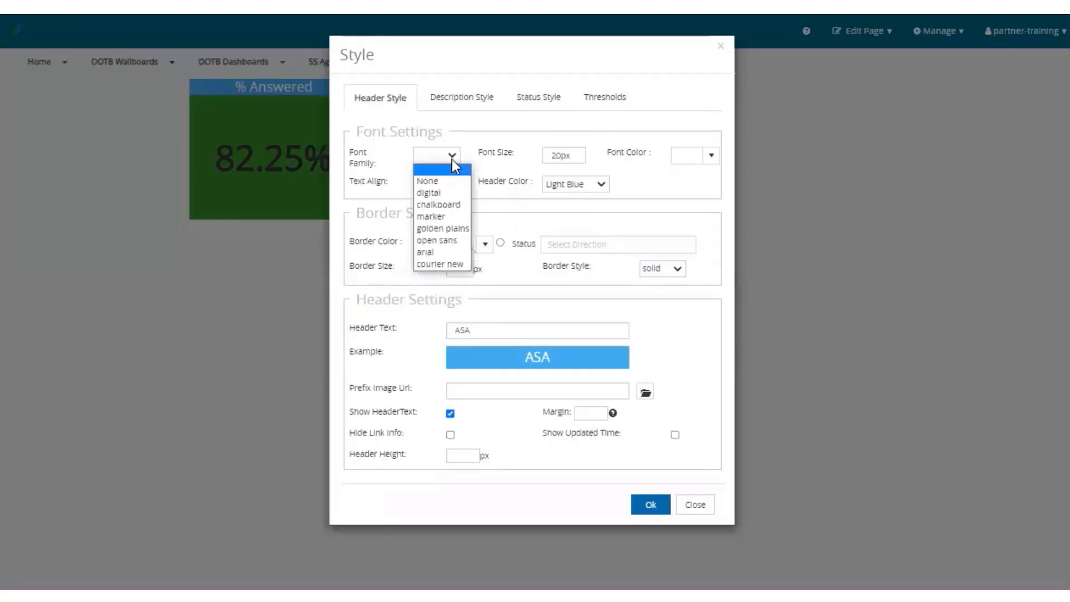
click(445, 216)
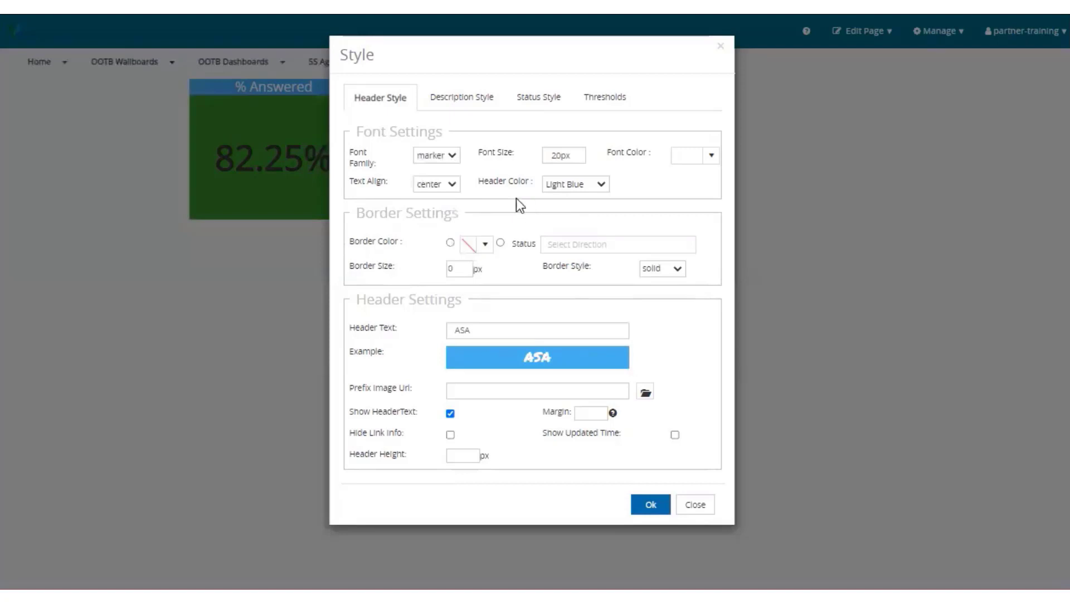
click(528, 101)
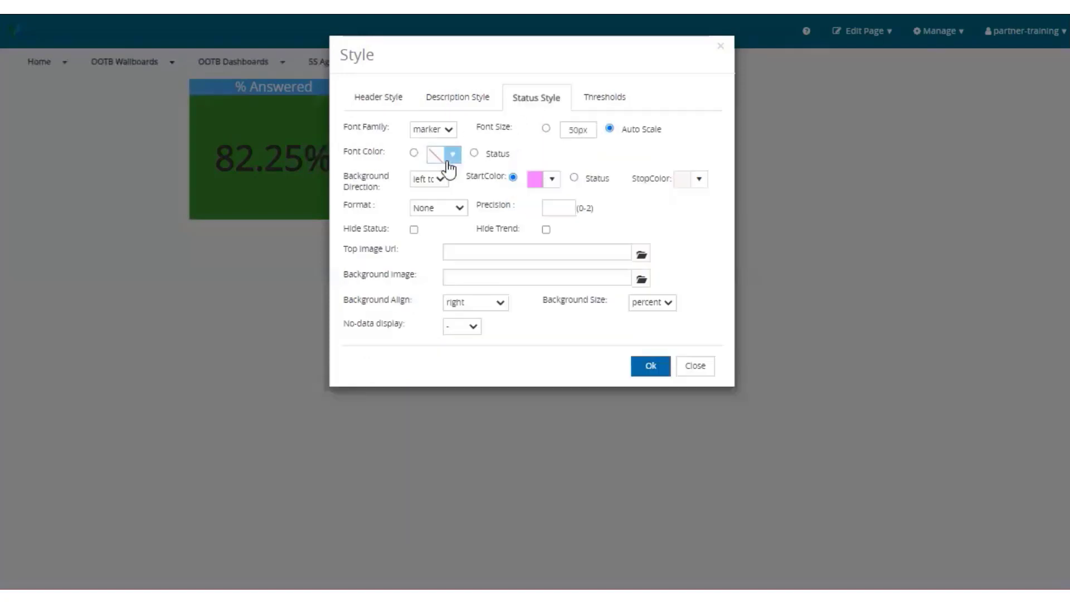
click(452, 128)
click(453, 129)
click(648, 373)
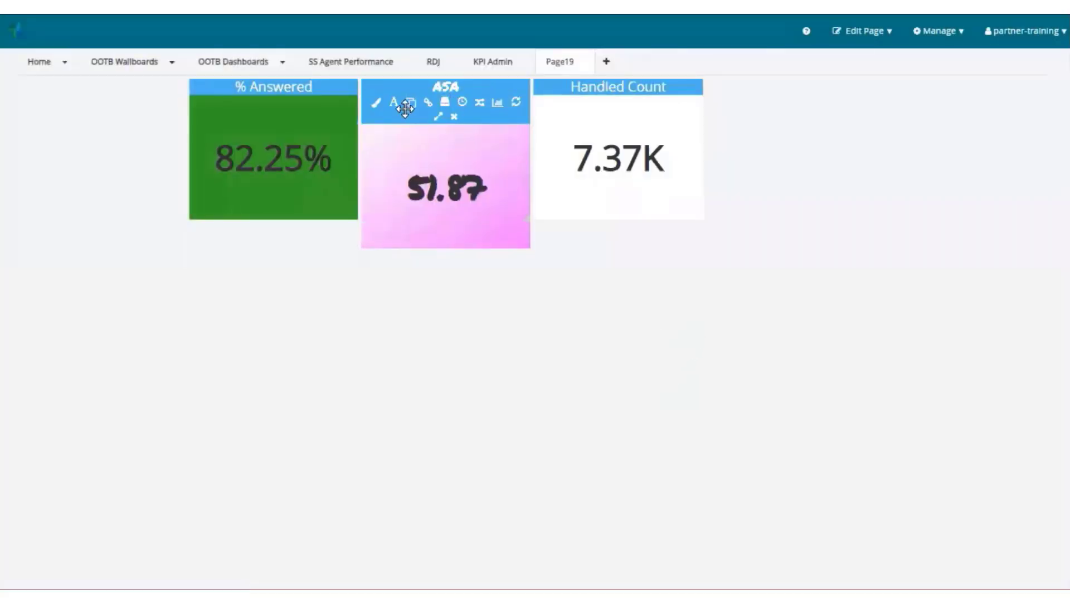
Change the ASA tile's header font and status value font to chalkboard and apply the style
click(393, 103)
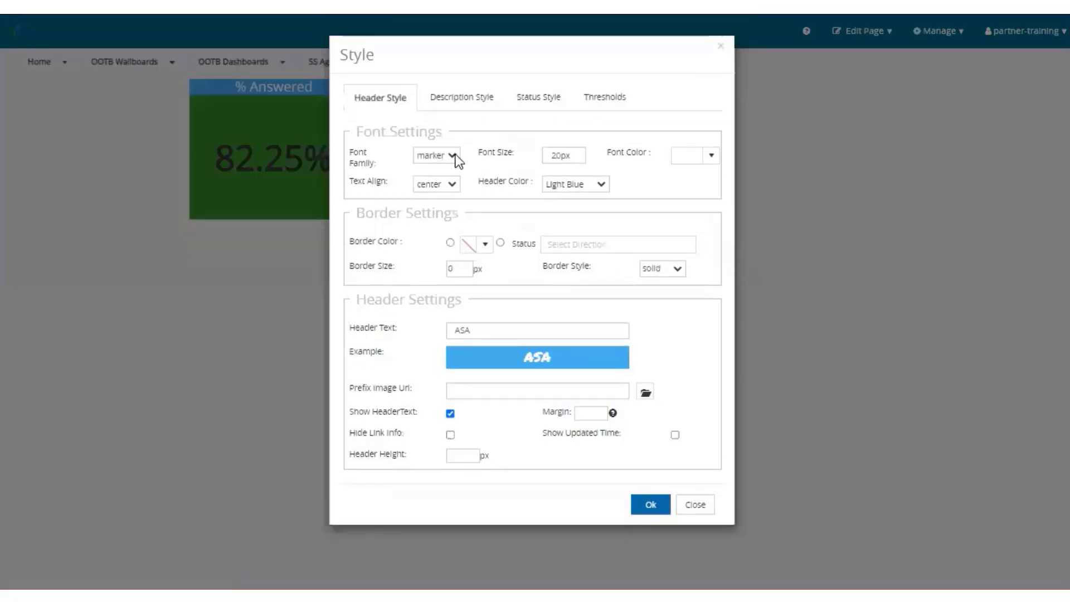
click(453, 156)
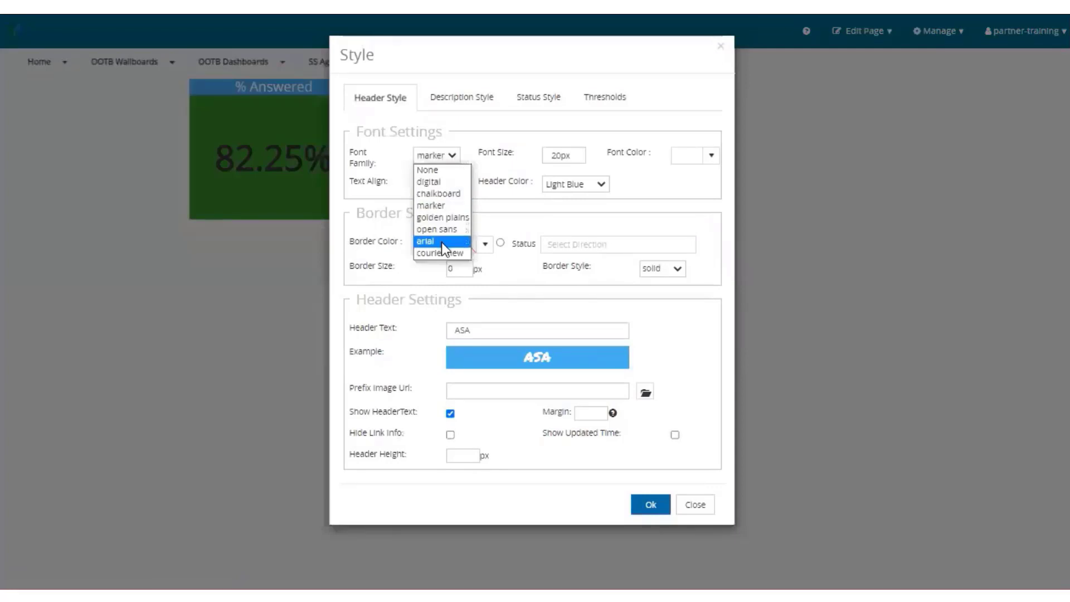
click(445, 194)
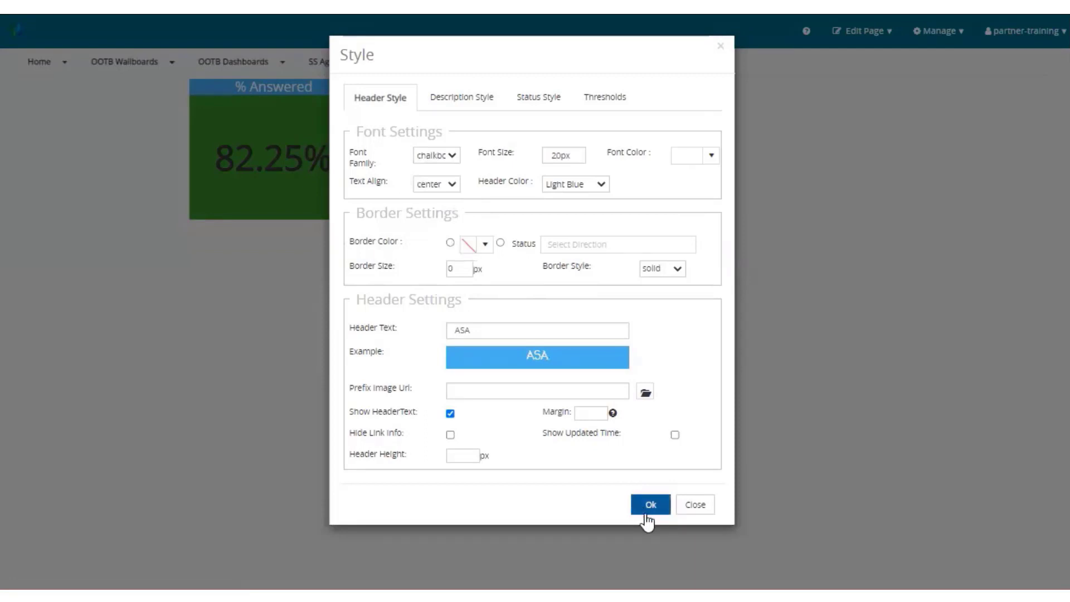
click(551, 100)
click(444, 131)
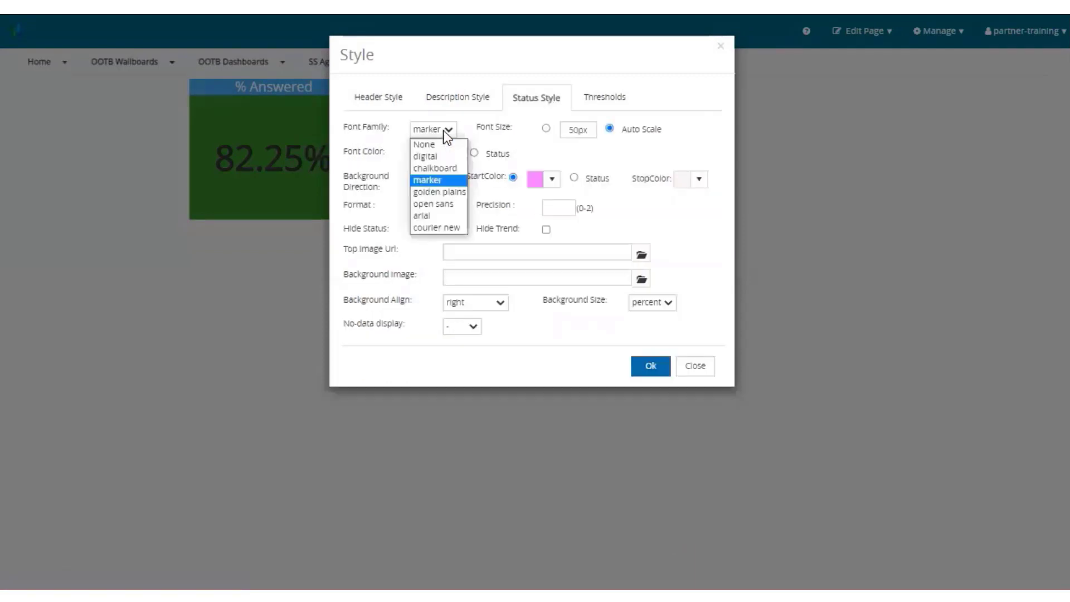
click(427, 168)
click(650, 368)
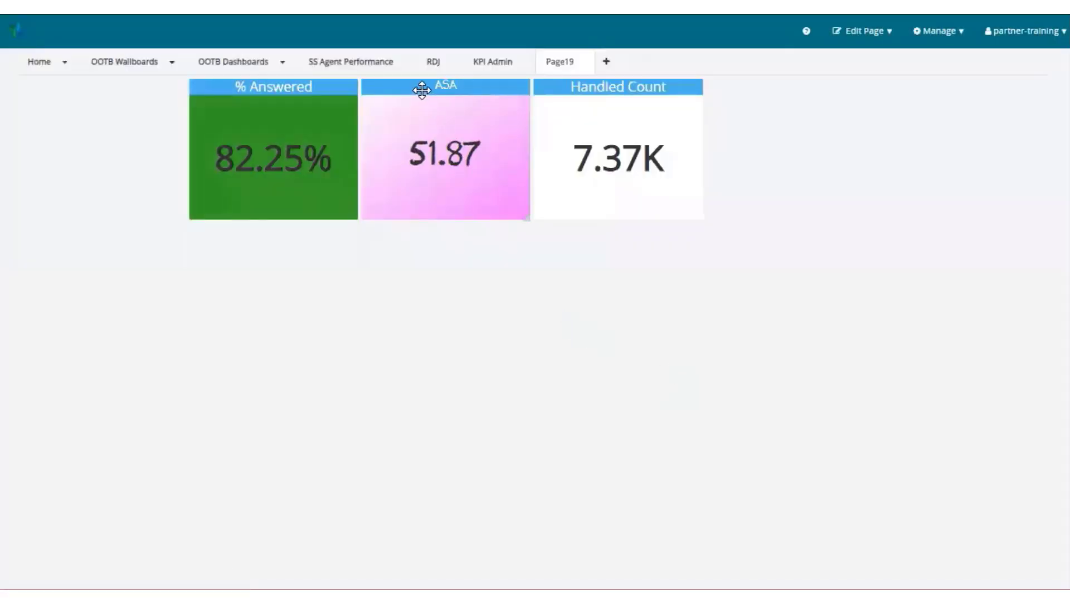
Copy the ASA tile's style onto the Handled Count tile with the style brush
mouse_move(378, 98)
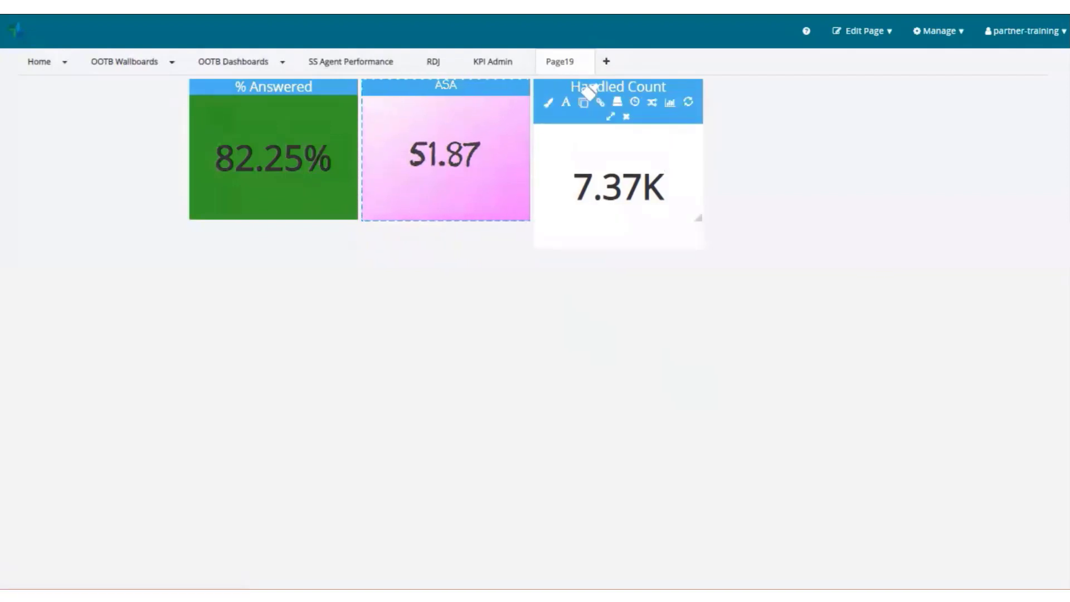
click(596, 102)
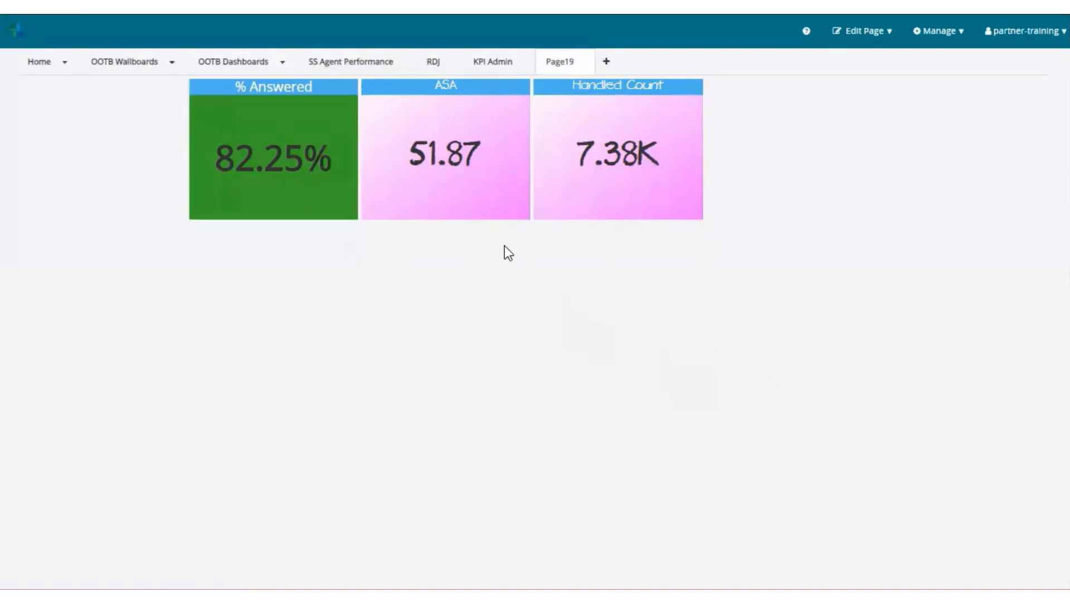
Move the % Answered tile to the page's left edge and enlarge it until it reaches the ASA tile, at about twice its height
drag(282, 86, 114, 78)
drag(180, 216, 359, 333)
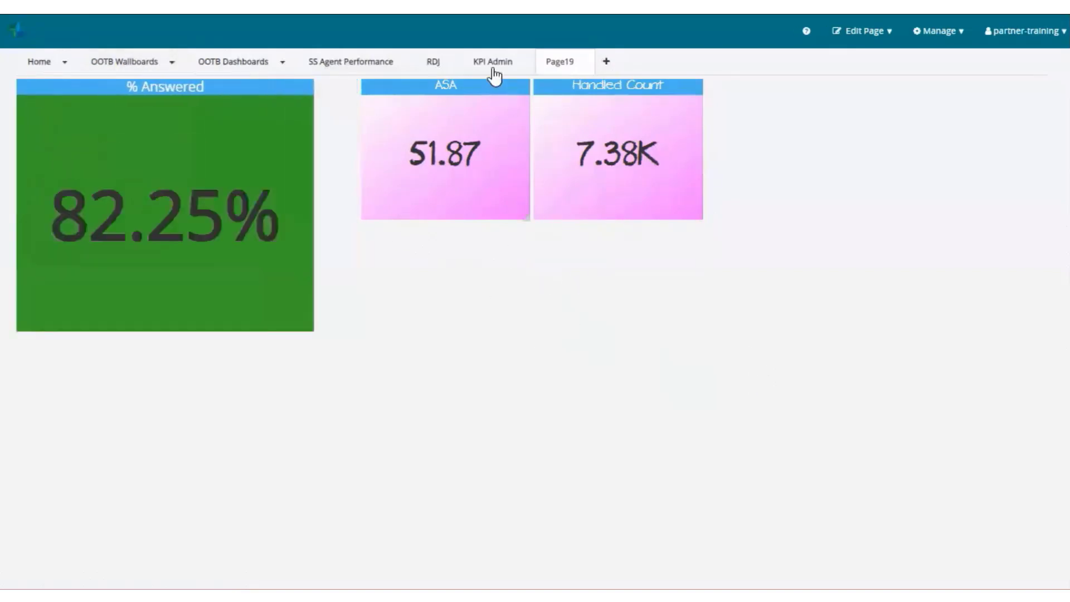
Enlarge the ASA tile to the % Answered tile's height and fit the Handled Count tile beside it, stretched to that height and the page's right edge
drag(614, 83, 980, 84)
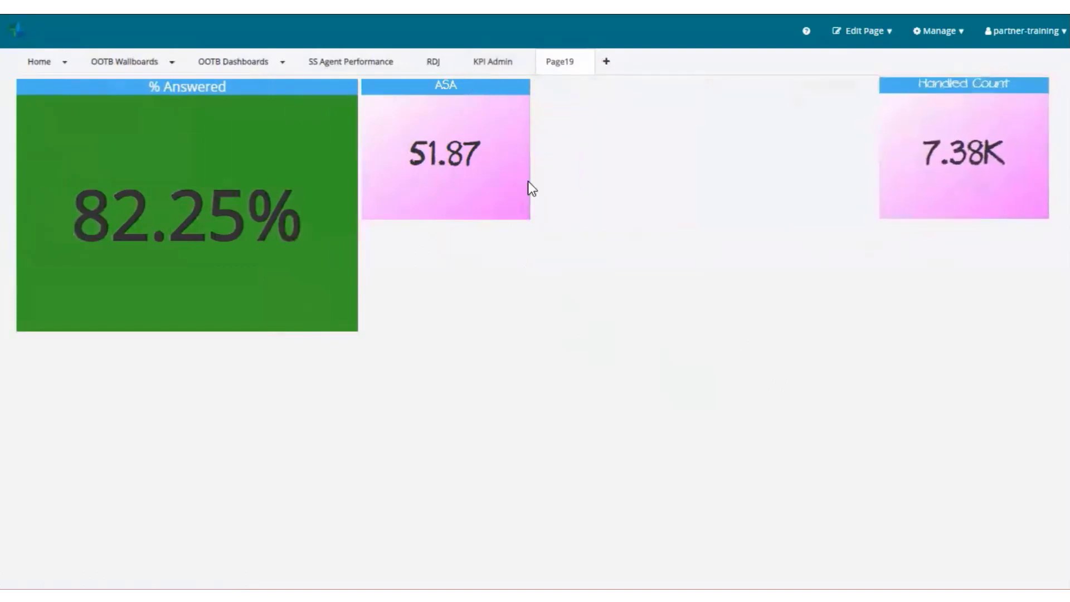
drag(529, 218, 602, 306)
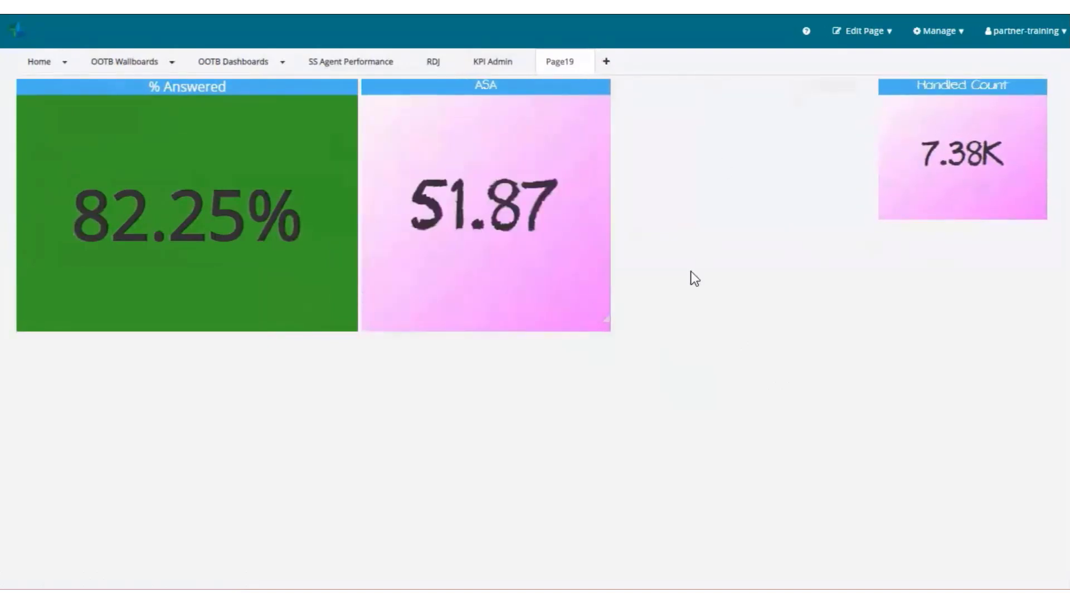
drag(923, 86, 647, 90)
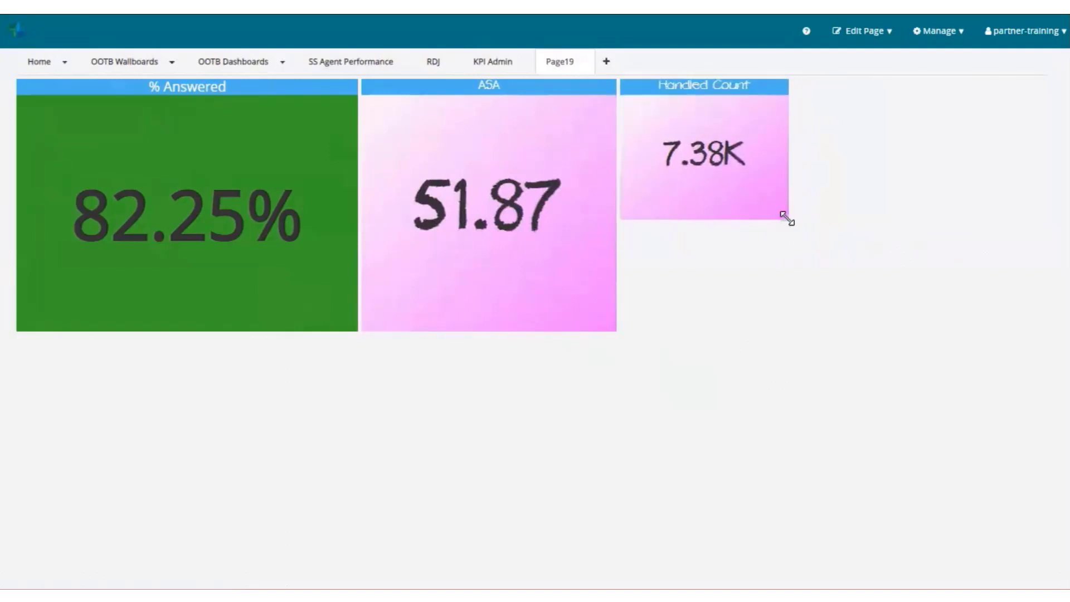
drag(785, 219, 1000, 327)
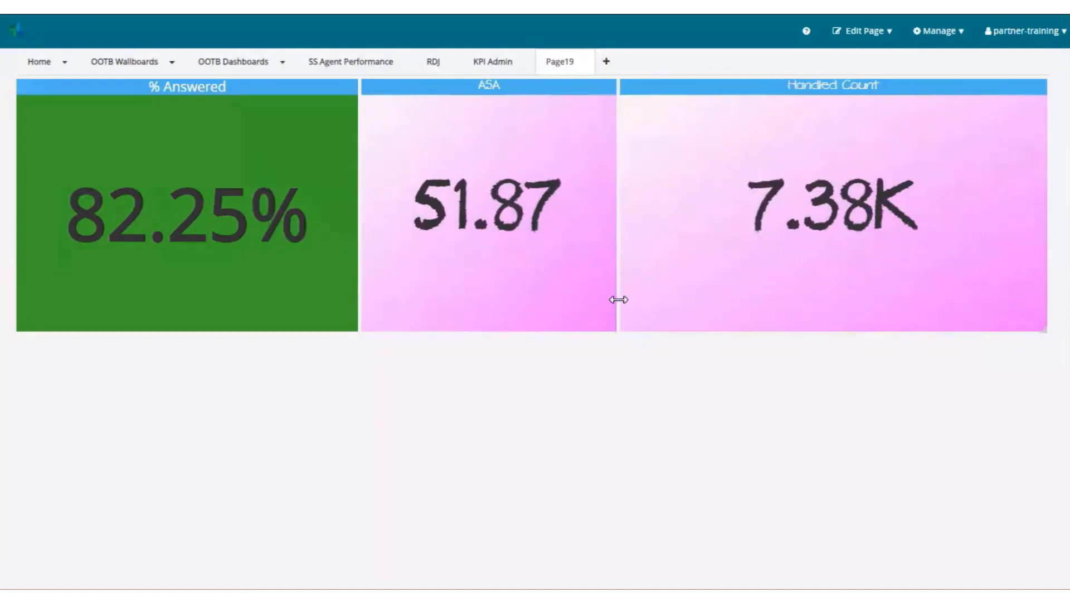
Widen the ASA tile into the Handled Count tile so that the two tiles have equal widths
drag(619, 299, 652, 270)
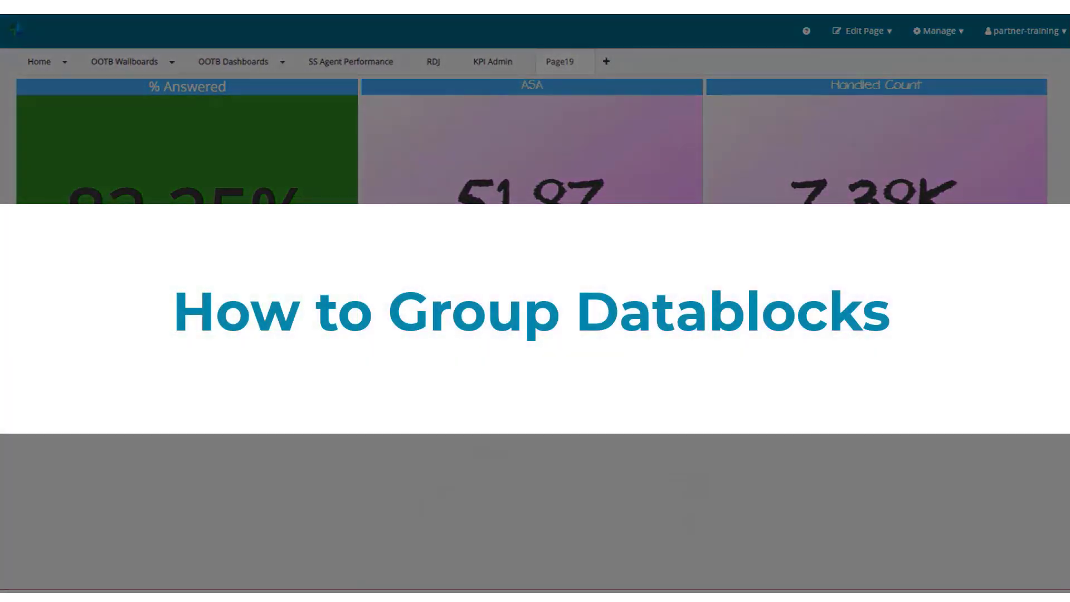
Examine how the Average Speed of Answer group moves as one block on the Command Center wallboard, and return to Page19
click(120, 65)
click(107, 98)
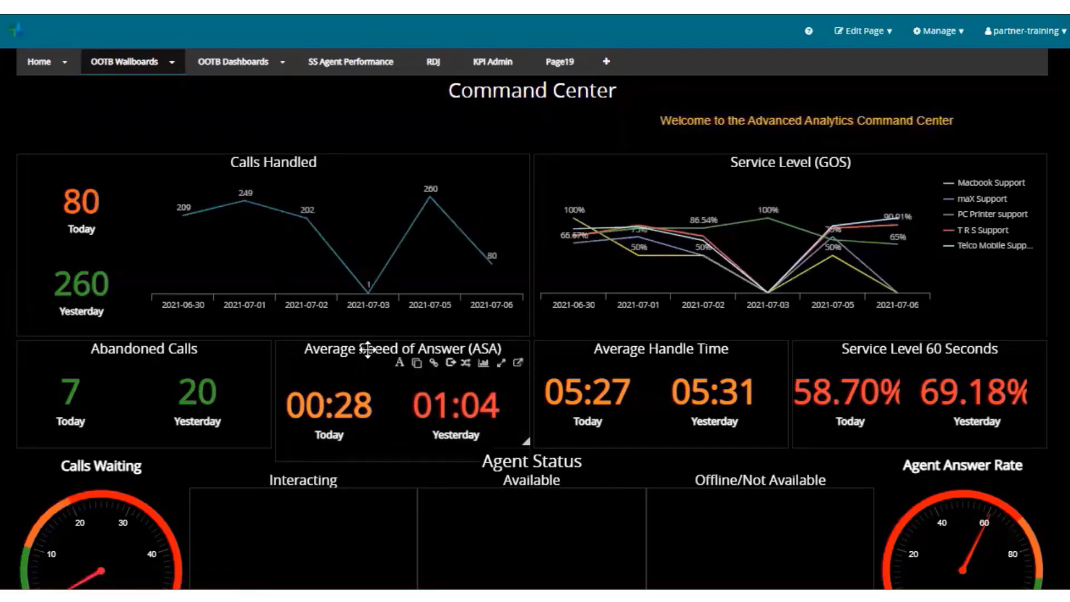
drag(345, 362, 368, 345)
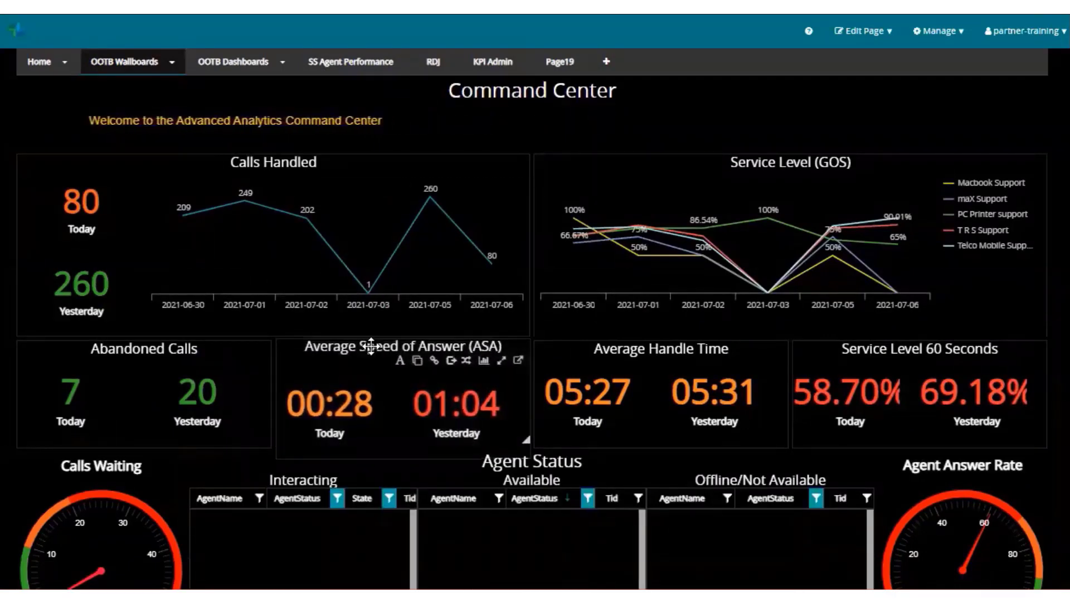
click(555, 65)
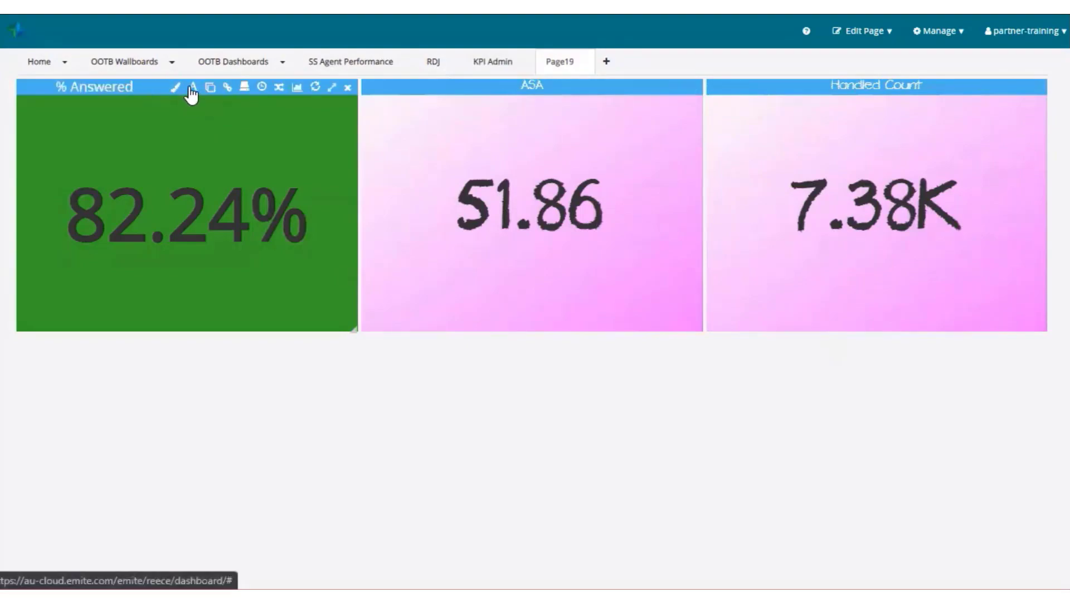
Change the % Answered tile's header font and status value font to chalkboard and apply the style
click(192, 88)
click(425, 156)
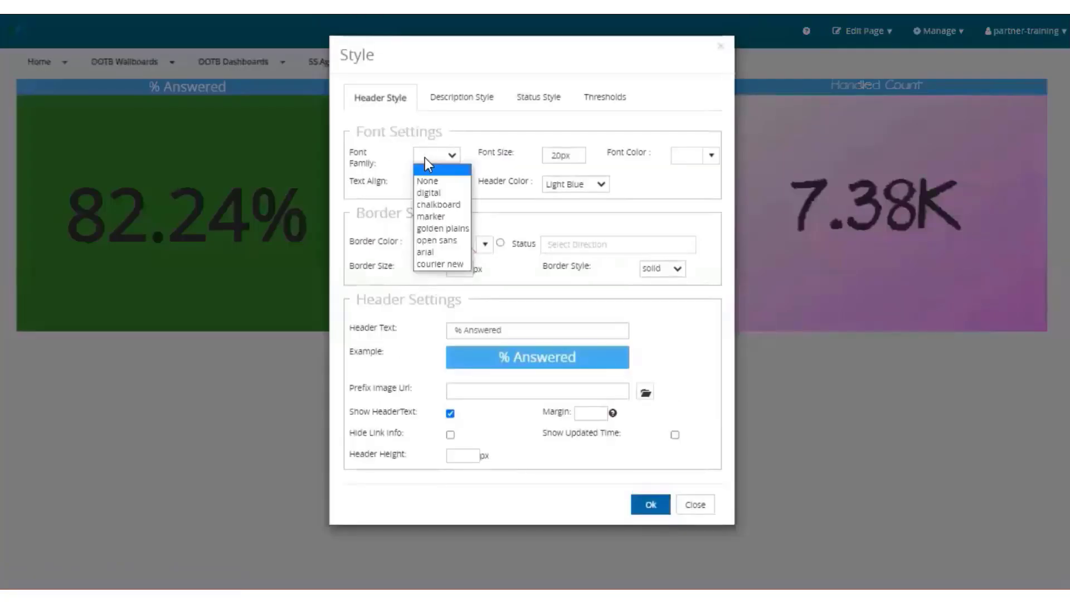
click(432, 204)
click(519, 99)
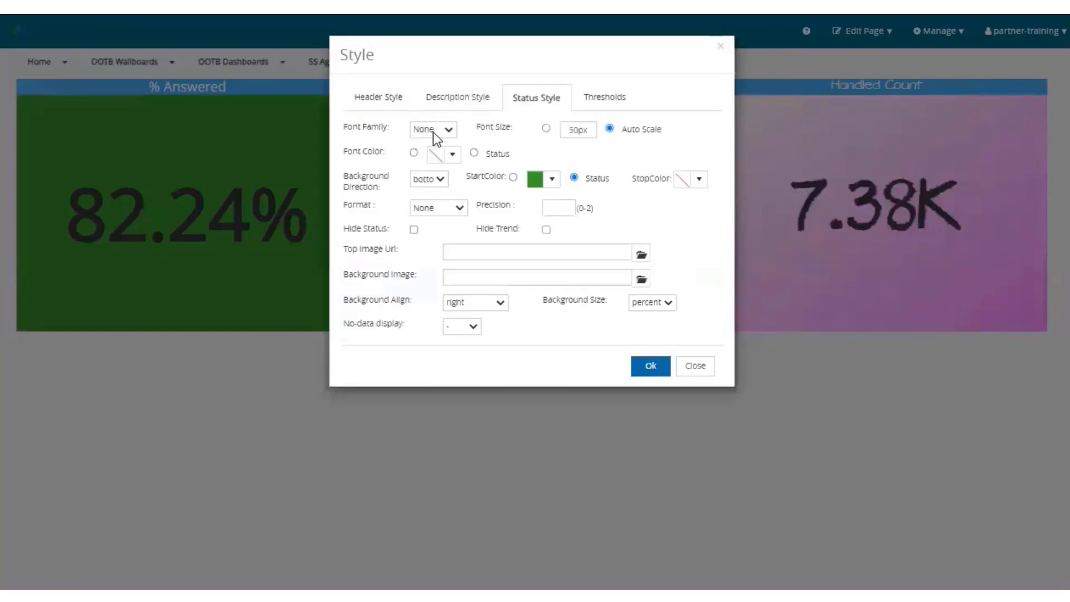
click(433, 134)
click(435, 168)
click(650, 368)
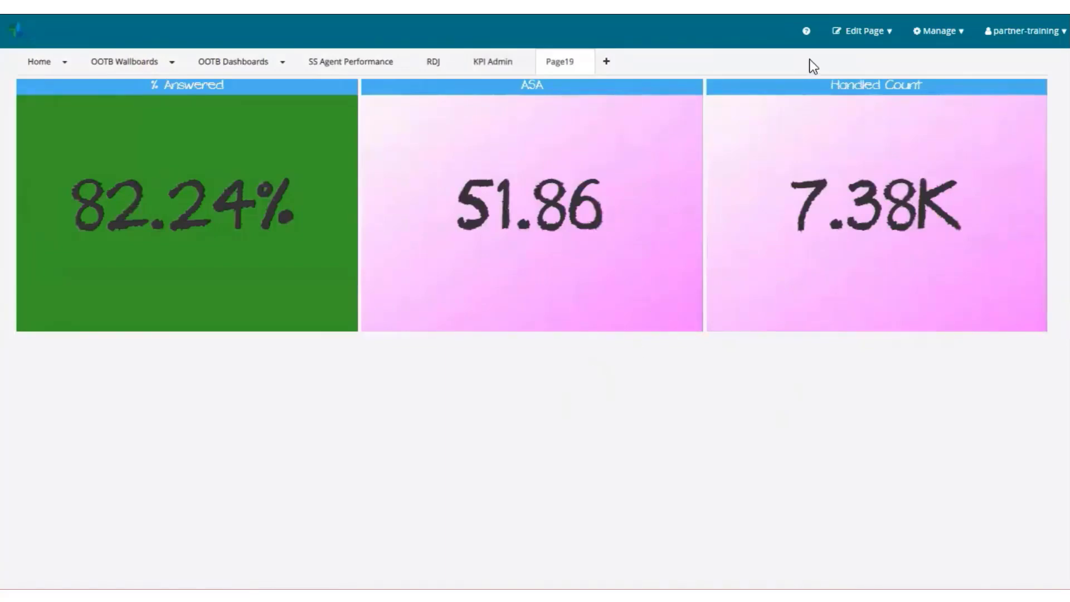
Add a new datablock to the page and make it a group containing % Answered, ASA and Handled Count
click(853, 36)
click(849, 63)
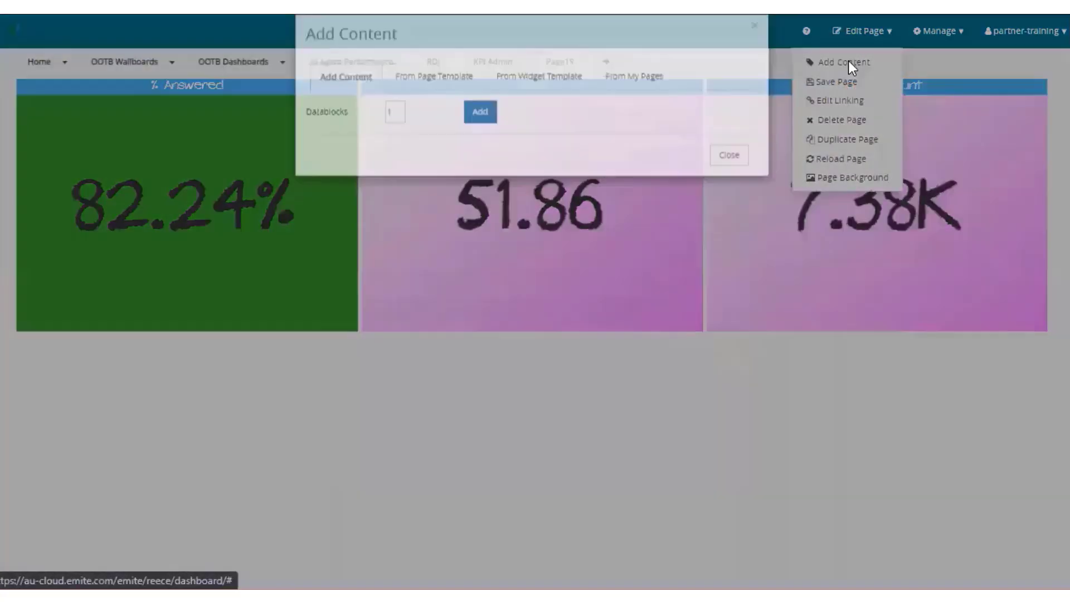
click(481, 134)
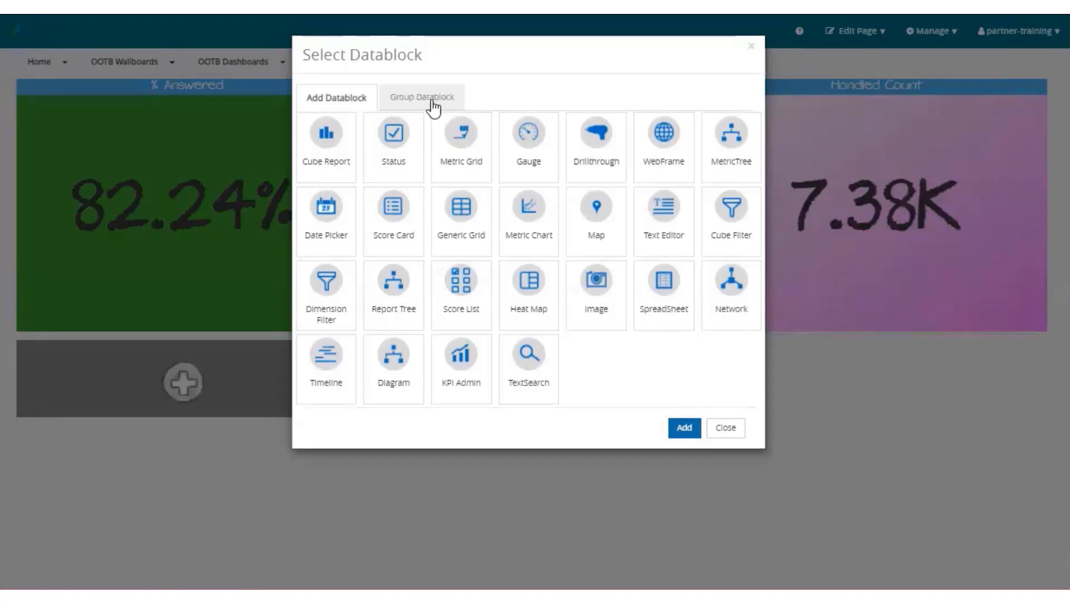
click(422, 100)
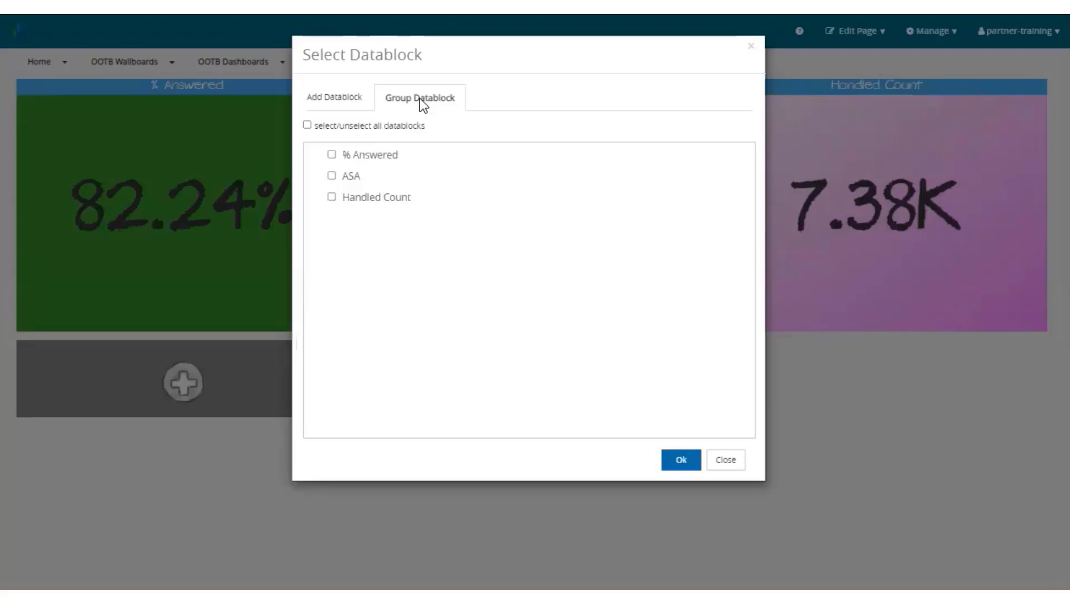
click(332, 155)
click(307, 126)
click(672, 462)
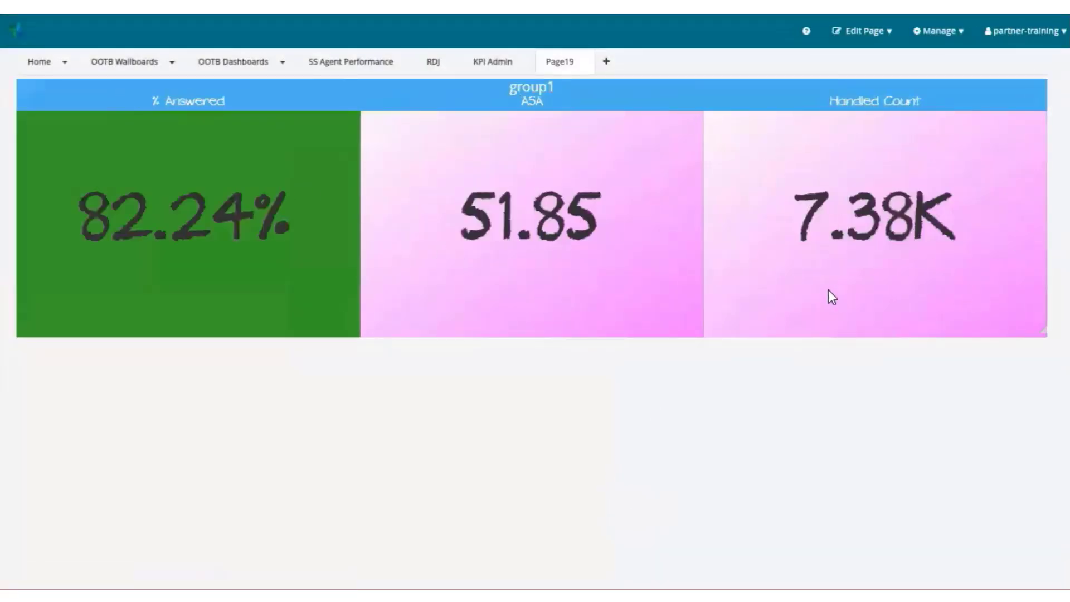
Hide the group's header text, set its header color to Transparent and apply the style
mouse_move(600, 94)
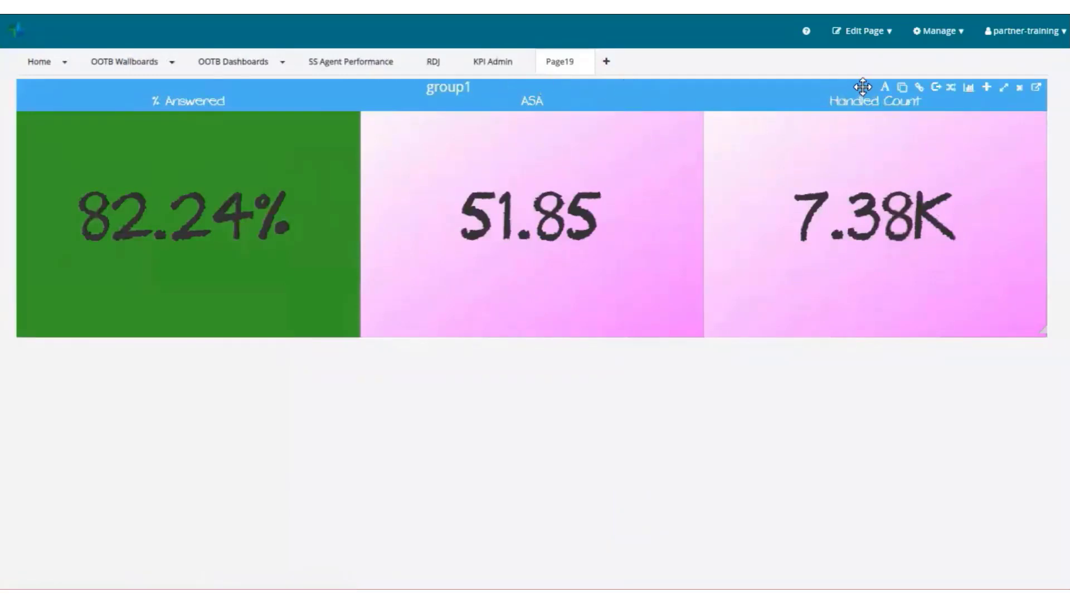
click(885, 88)
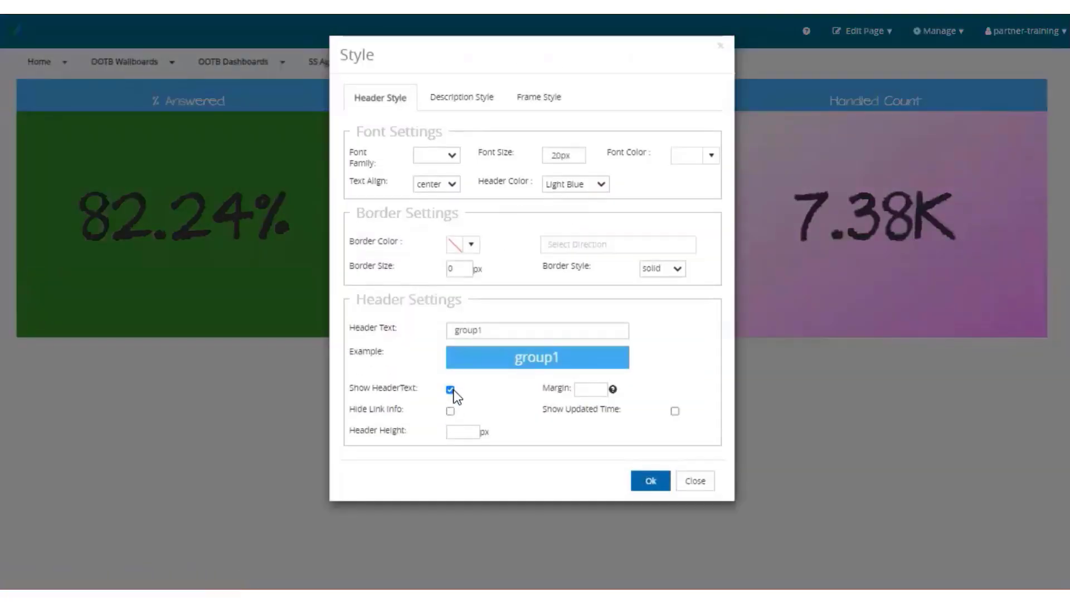
click(606, 183)
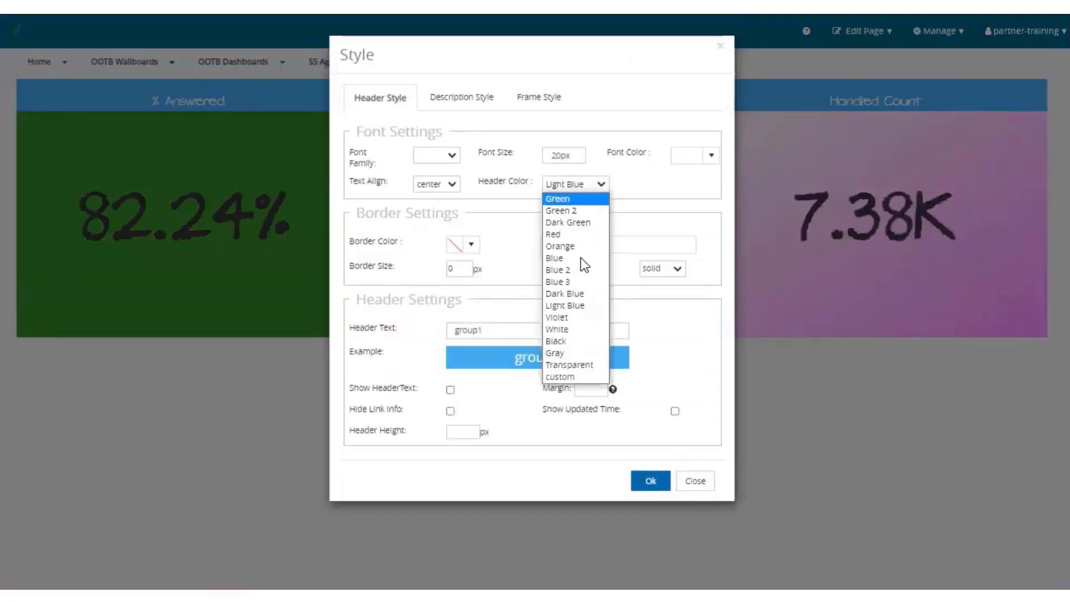
click(587, 365)
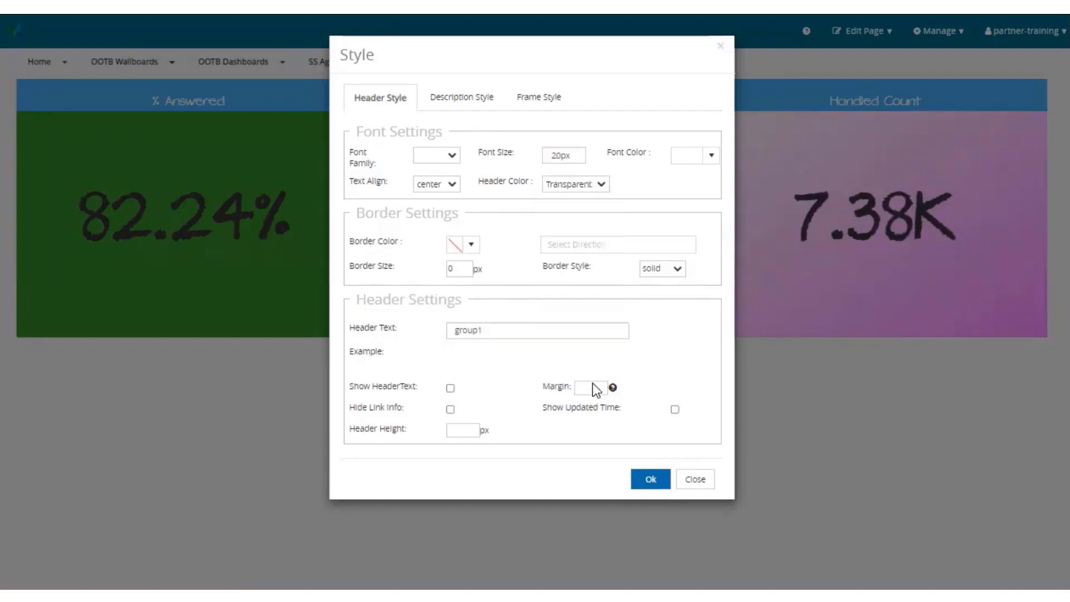
click(646, 481)
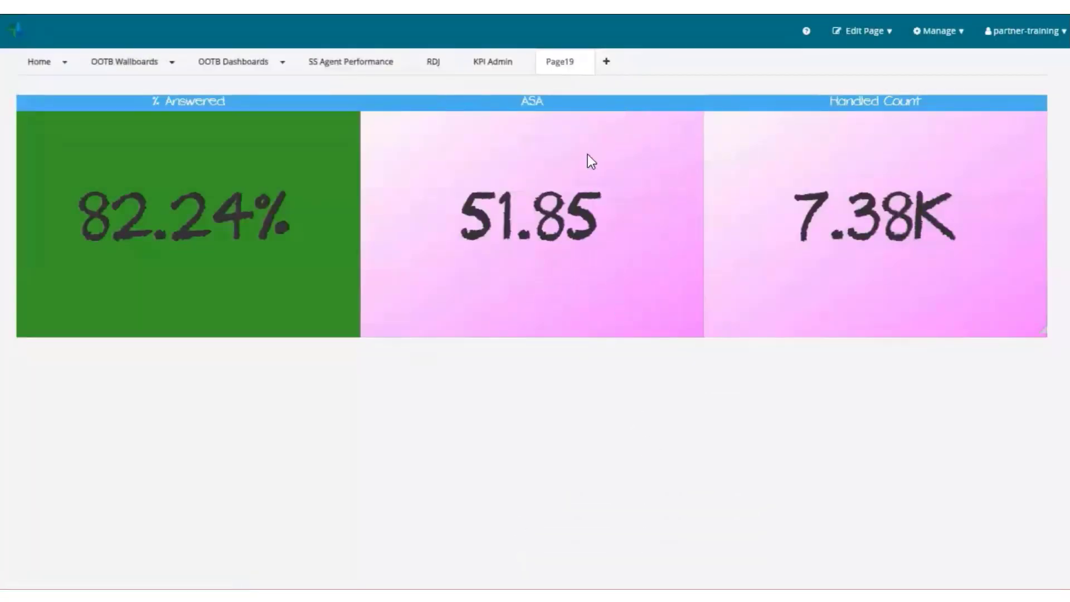
Change the group's display mode to Marquee with a play speed of 15 s
drag(468, 86, 520, 93)
mouse_move(975, 102)
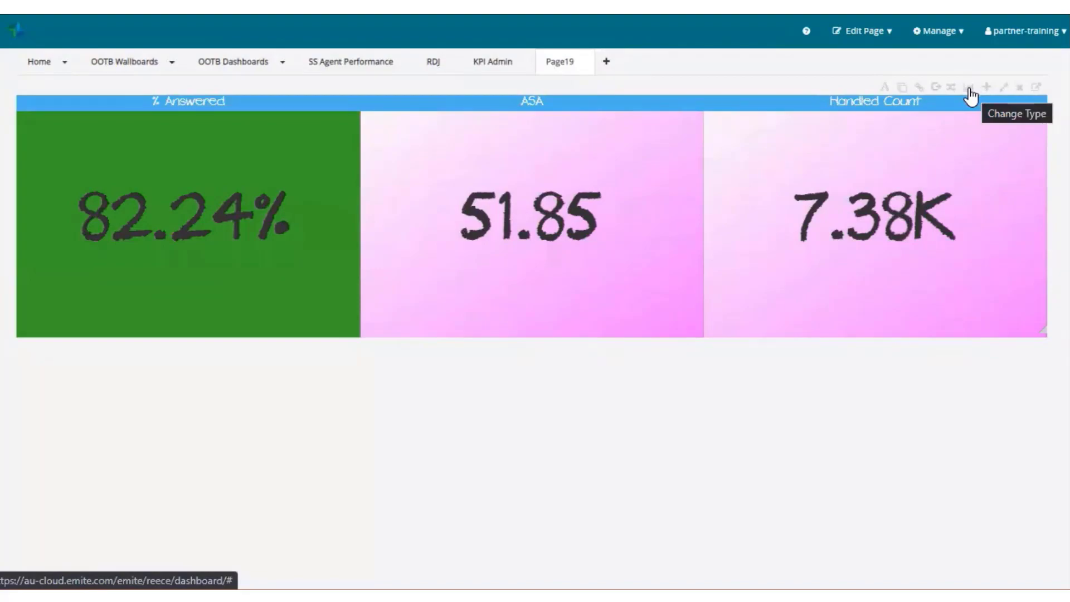
click(969, 88)
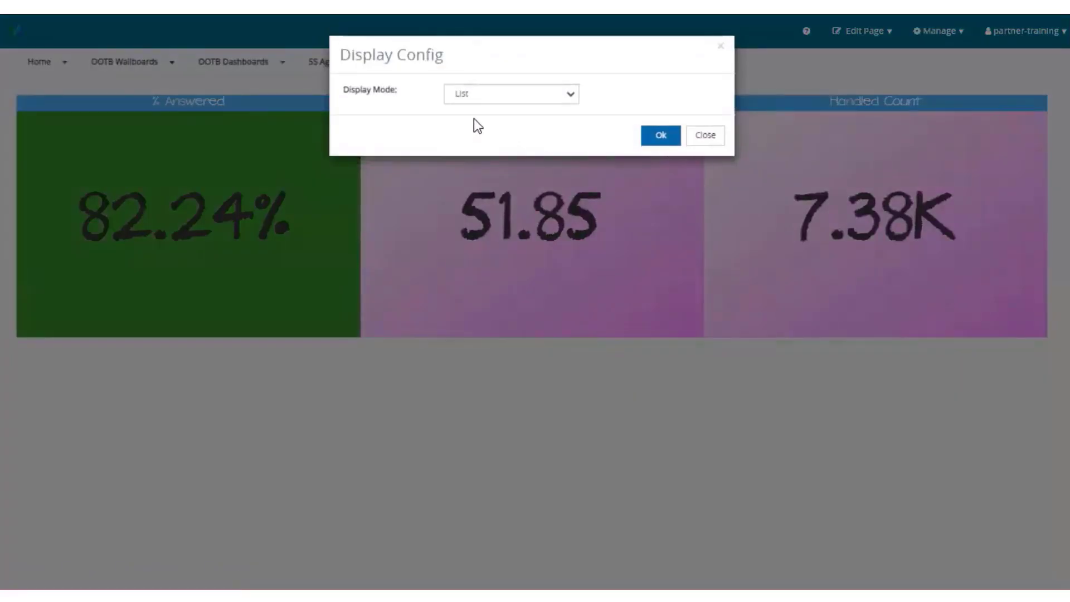
click(500, 101)
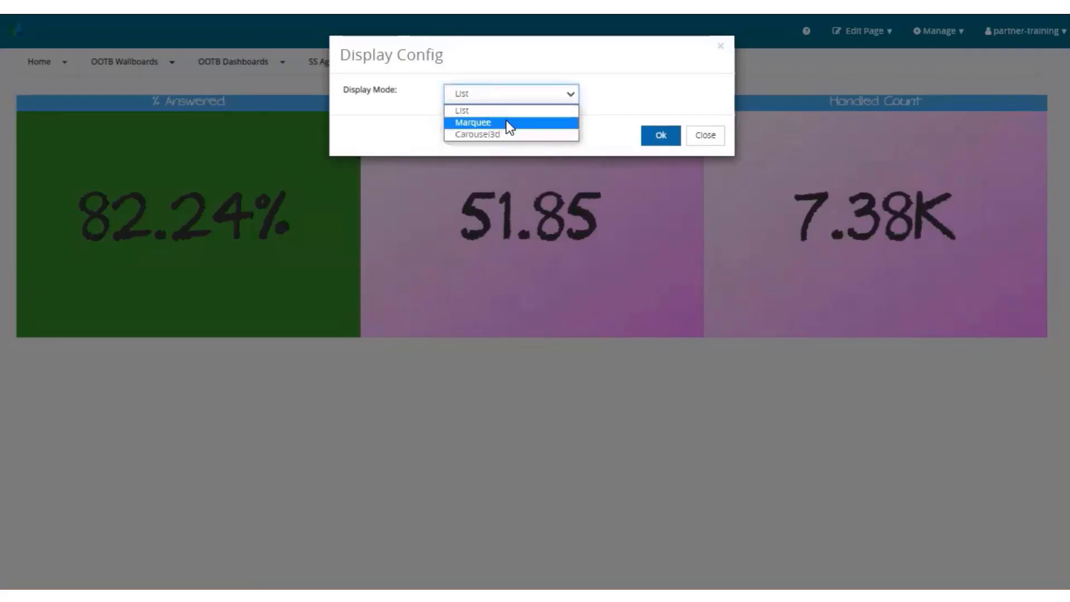
click(510, 123)
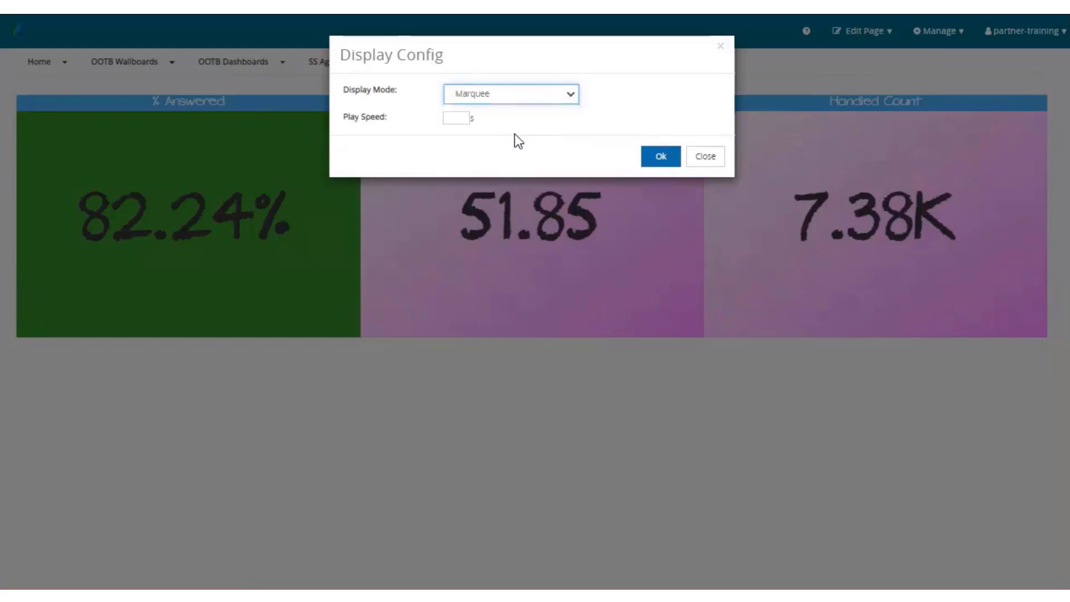
click(455, 120)
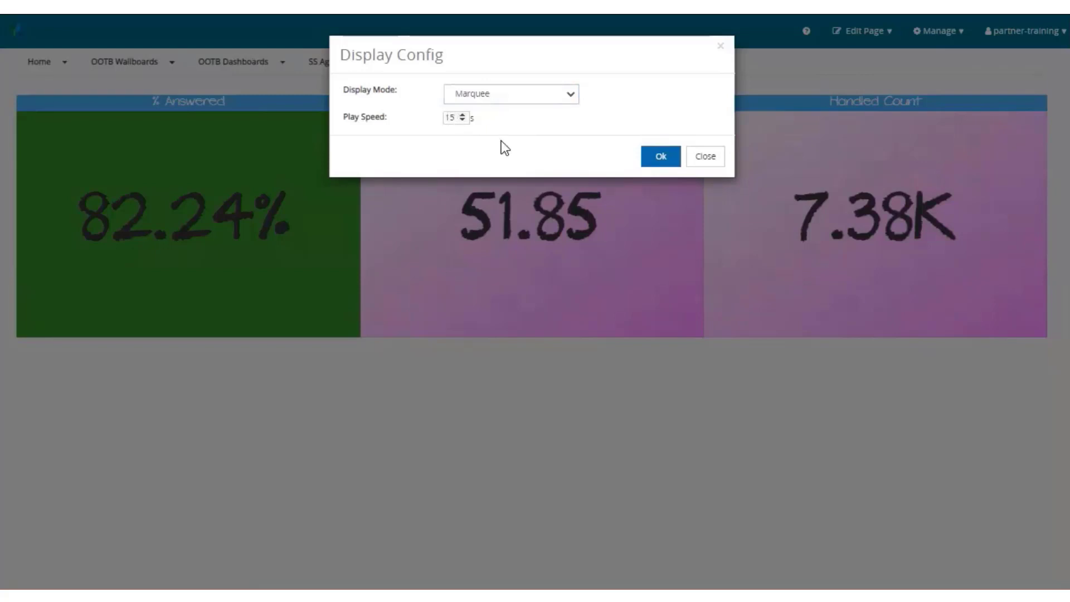
click(659, 158)
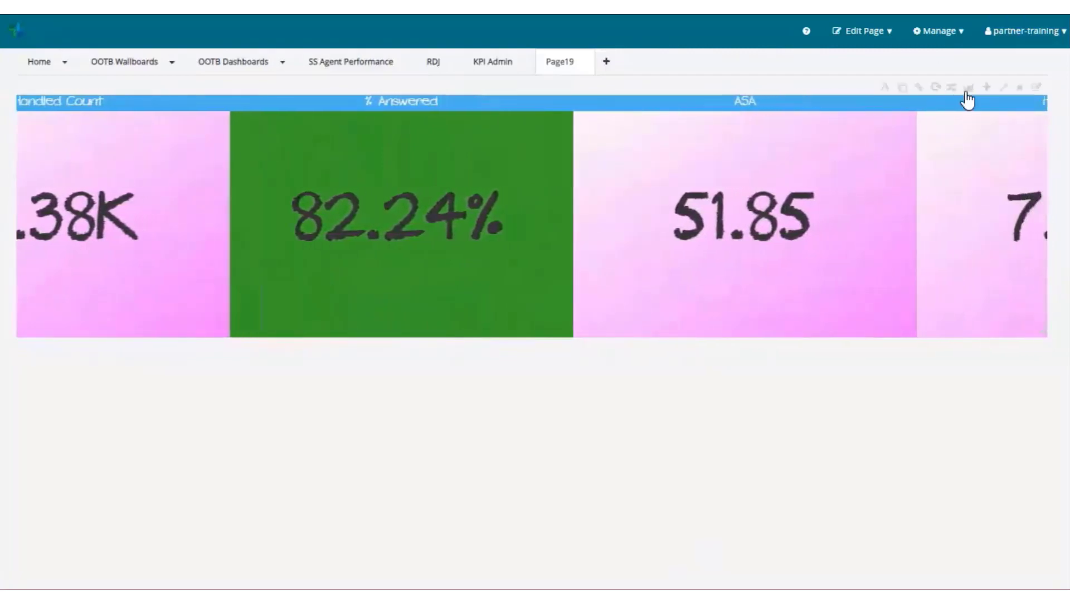
Switch the group's display mode to Carousel3d, keeping the play speed of 15 s
click(968, 83)
click(511, 95)
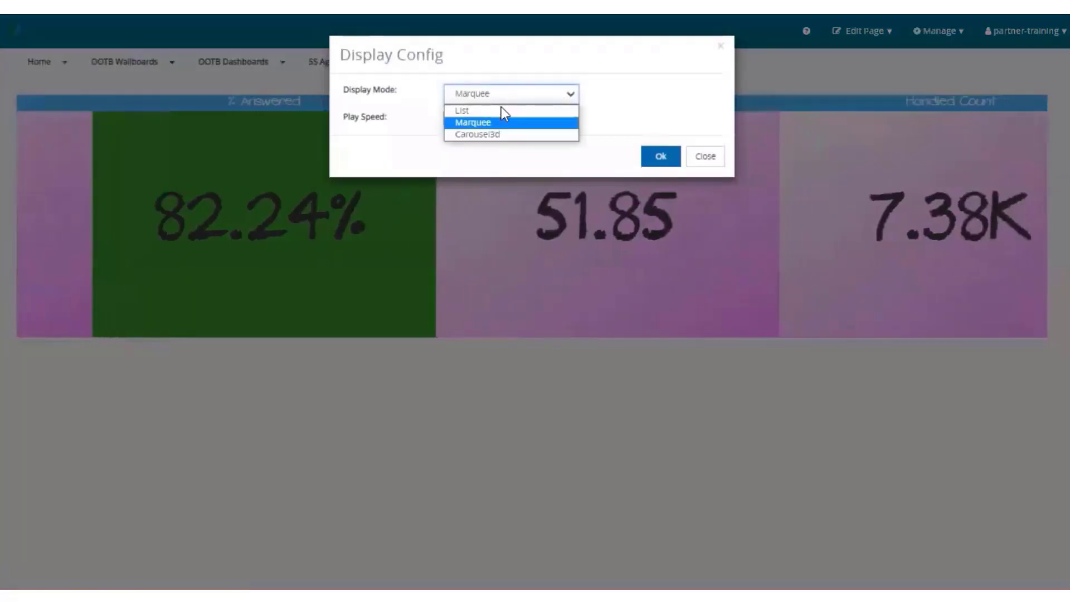
click(483, 138)
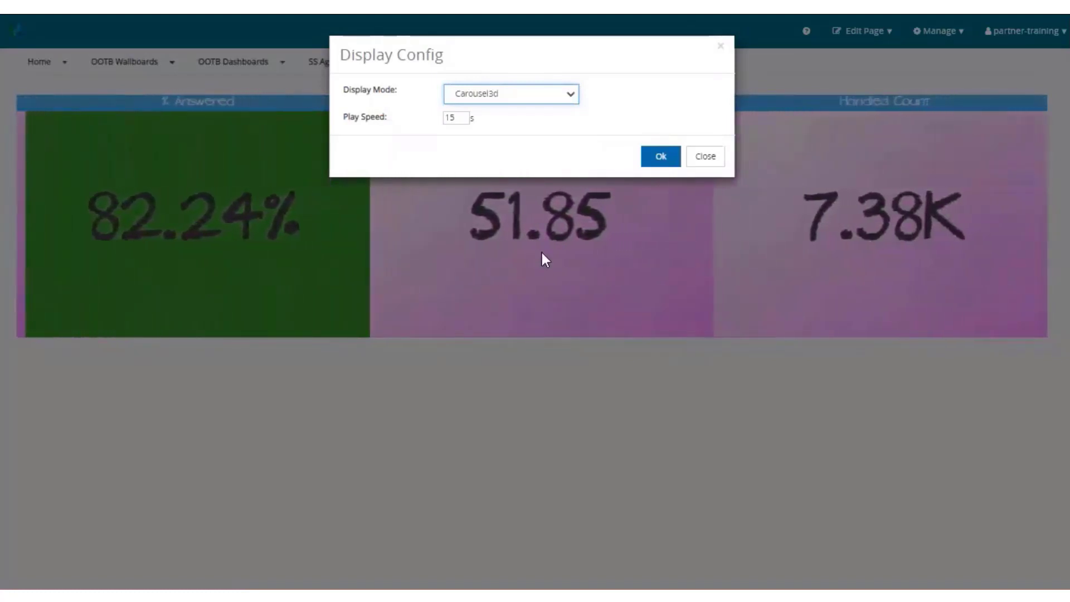
click(656, 159)
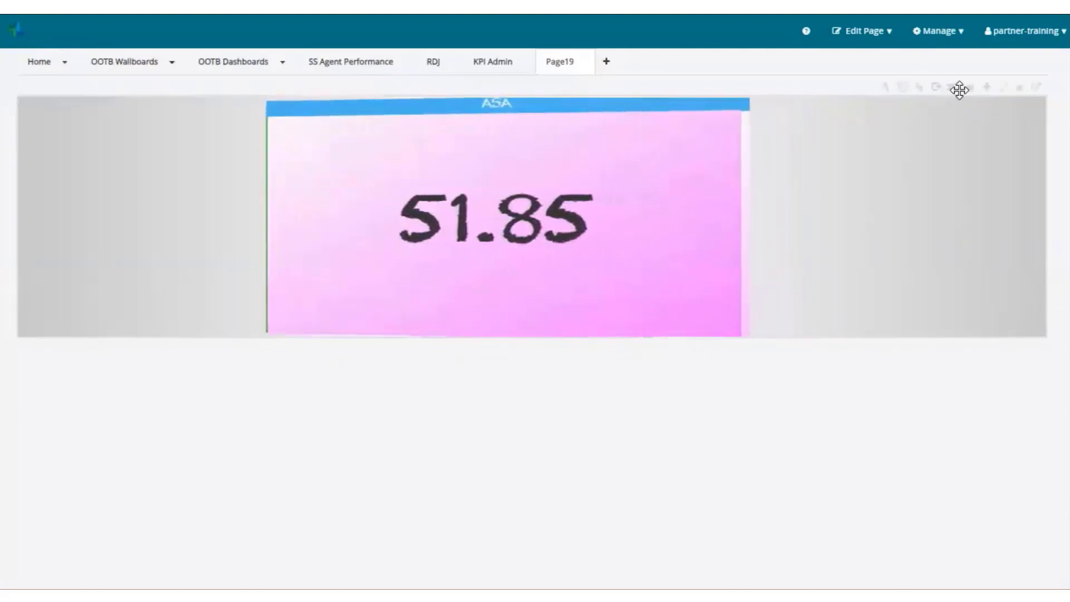
Set the group's display mode back to Marquee and shrink the group to less than half its height
click(969, 89)
click(473, 91)
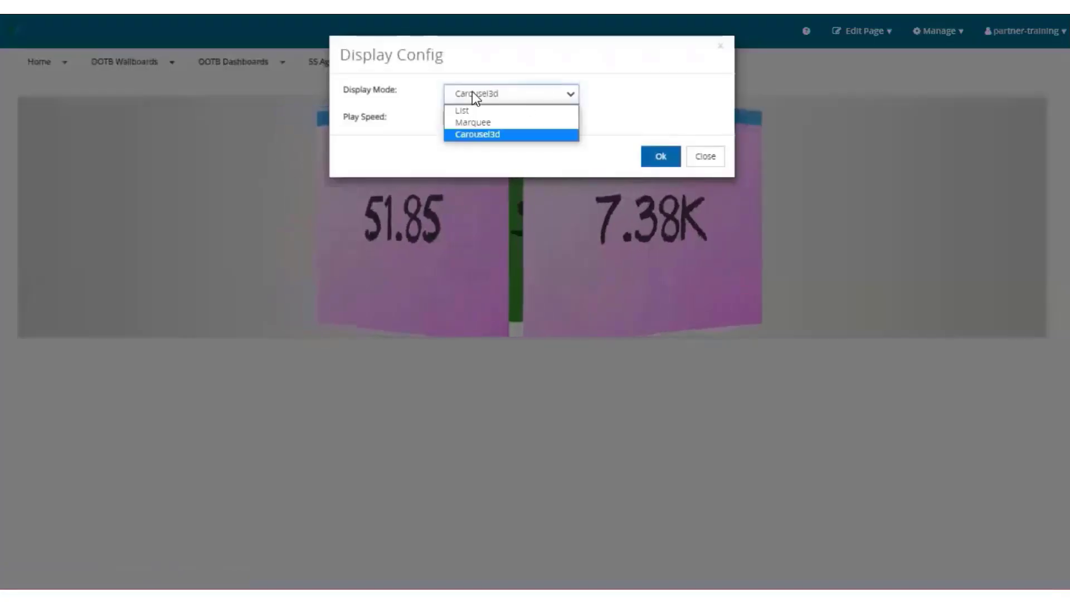
click(467, 123)
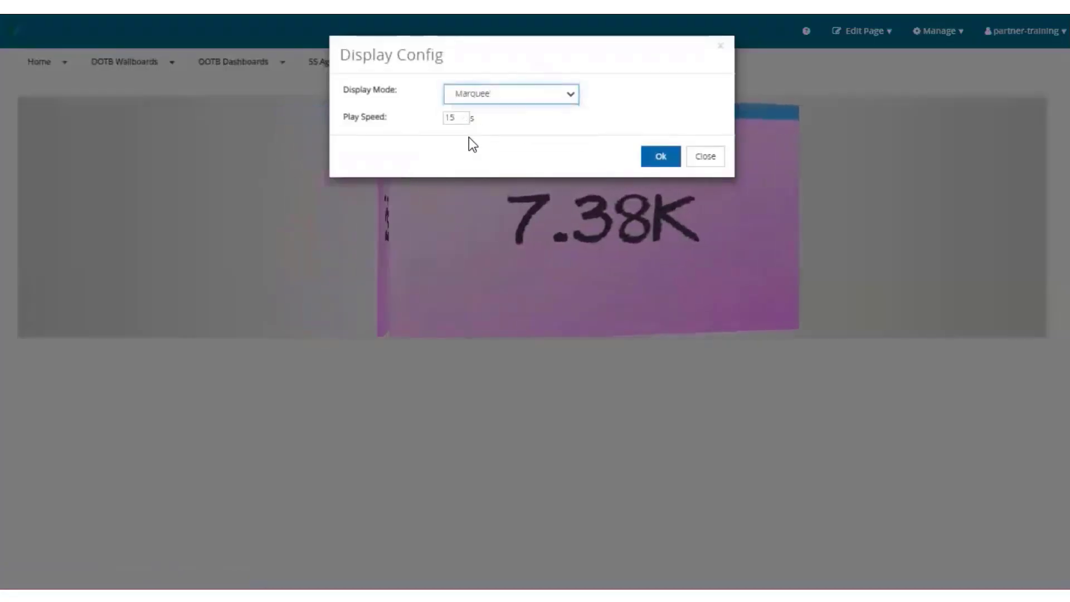
click(663, 158)
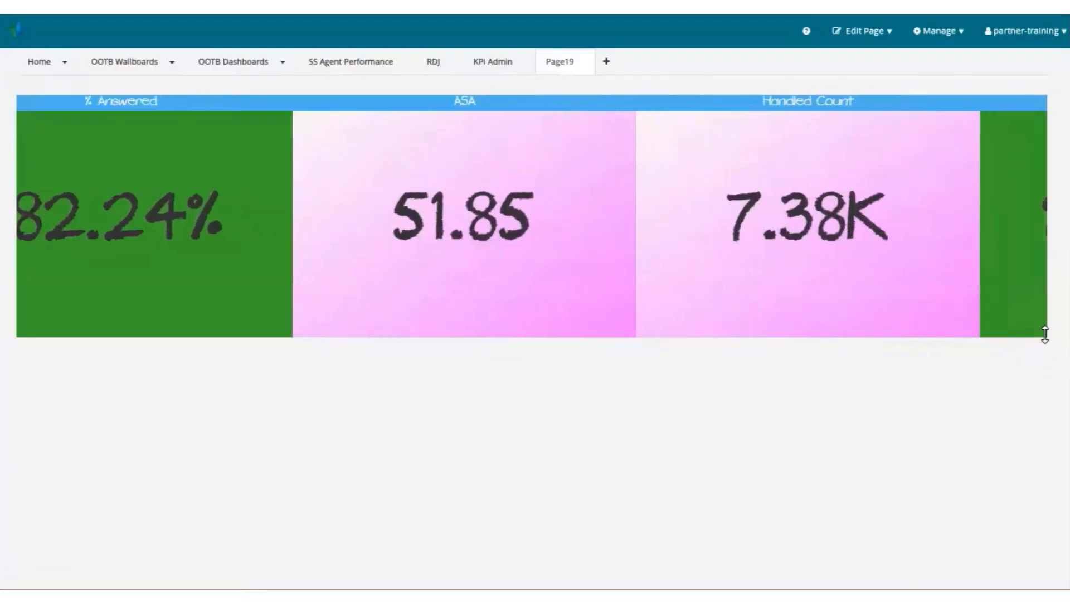
drag(1046, 333, 1037, 172)
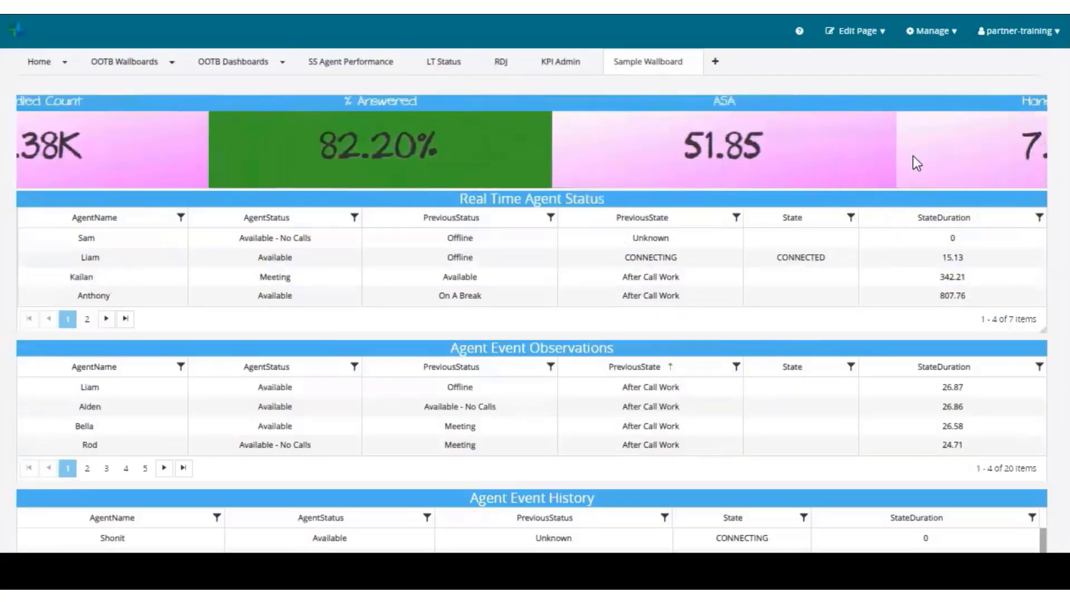
Ungroup the scrolling tile group on the Sample Wallboard page and confirm the ungrouping
mouse_move(940, 95)
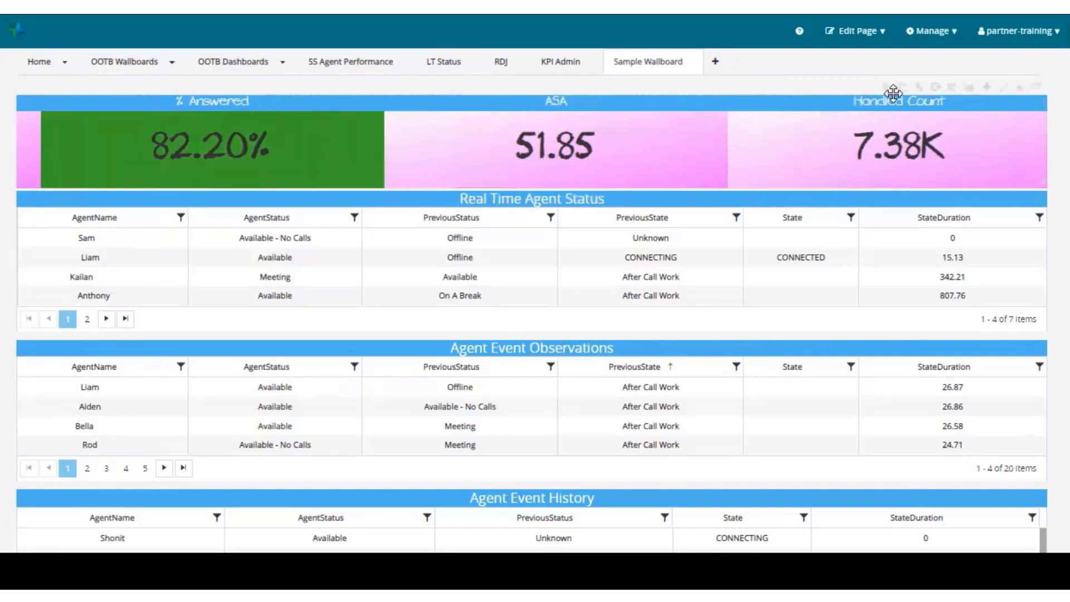
mouse_move(893, 93)
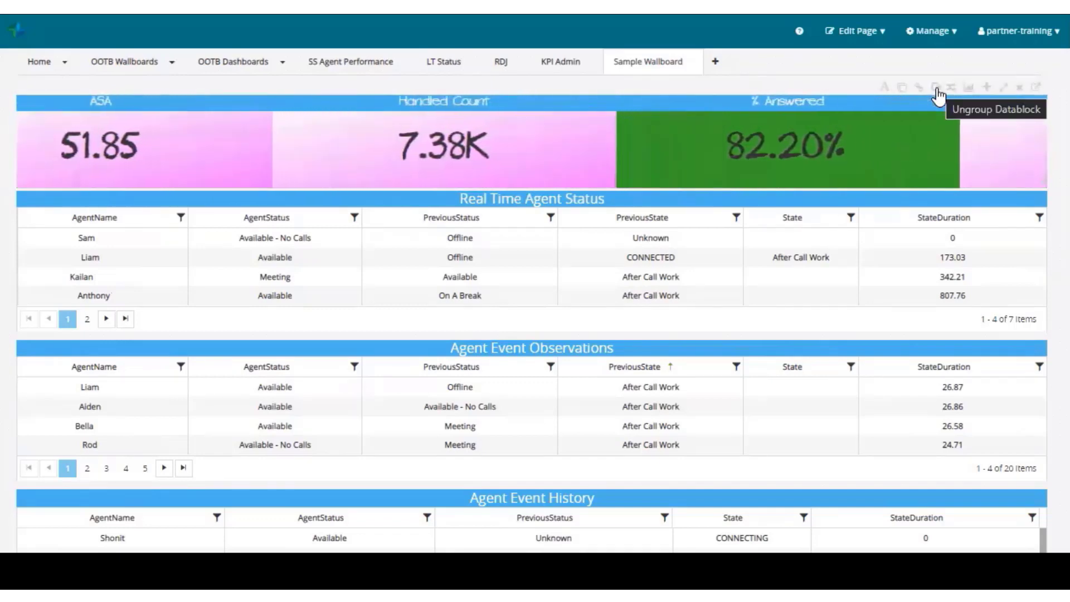
click(937, 89)
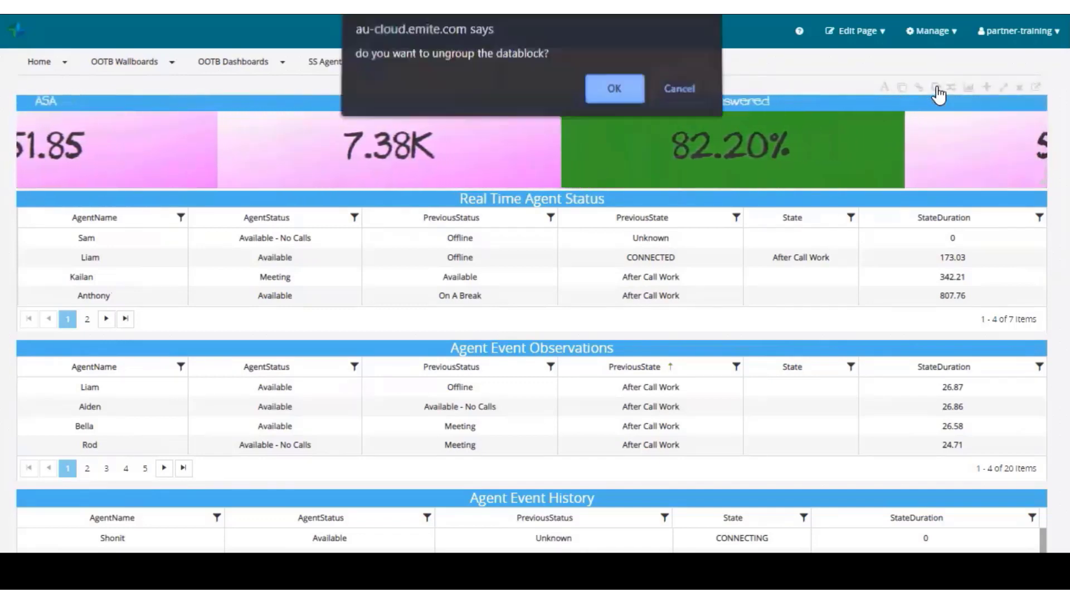
click(613, 95)
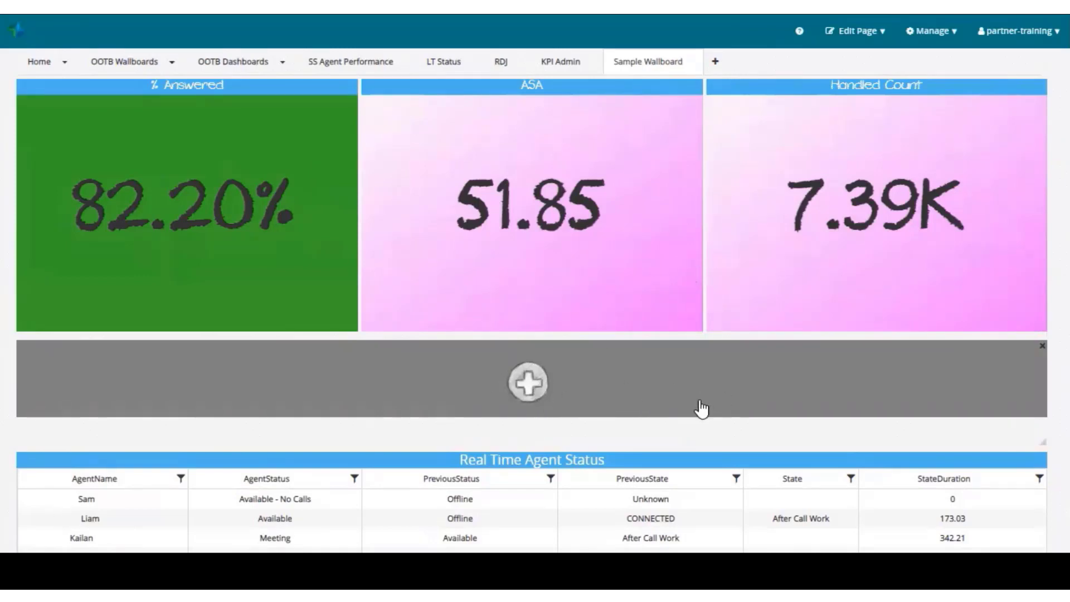
Regroup the ASA, % Answered and Handled Count tiles, in that order, using the empty datablock beneath them
click(528, 383)
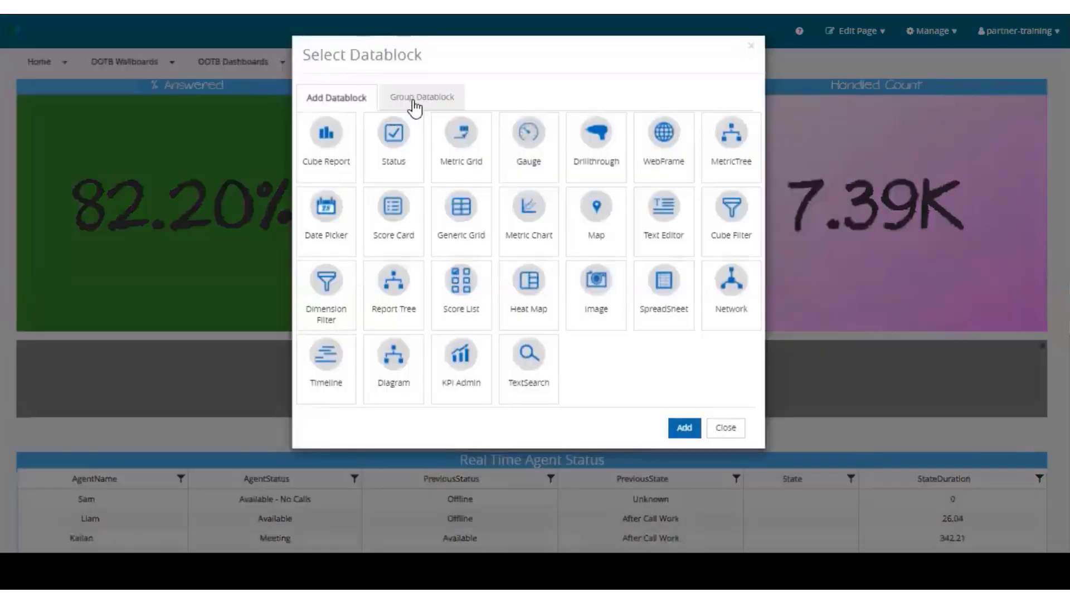
click(414, 106)
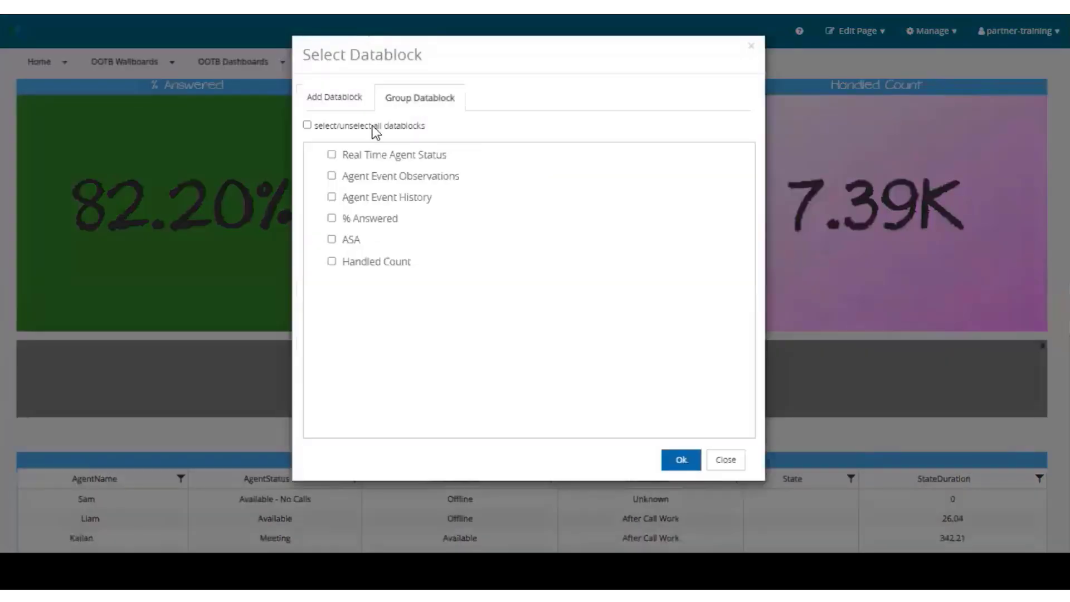
click(332, 239)
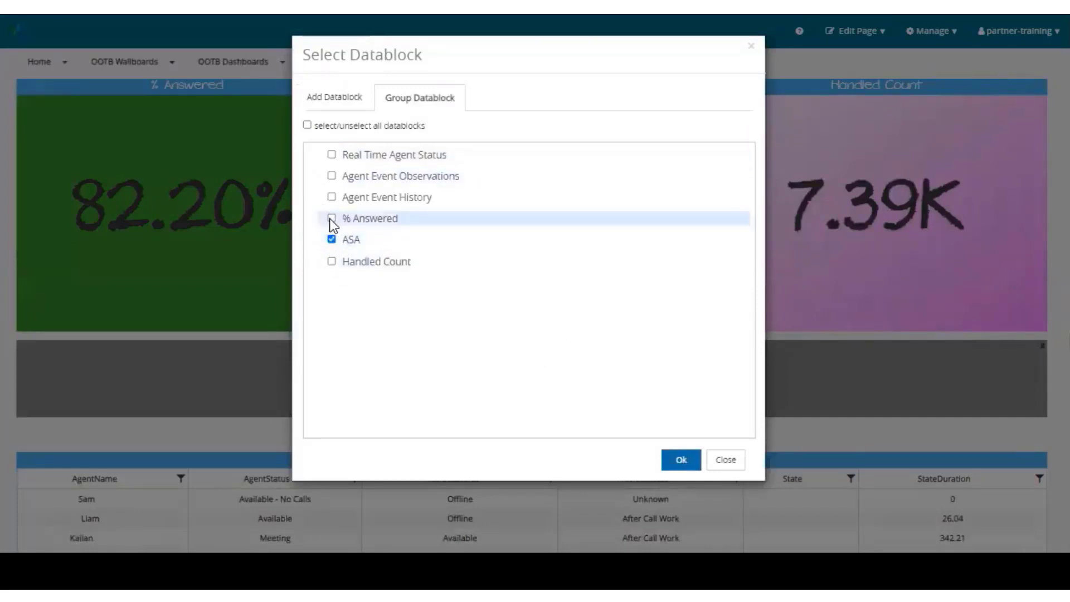
click(332, 218)
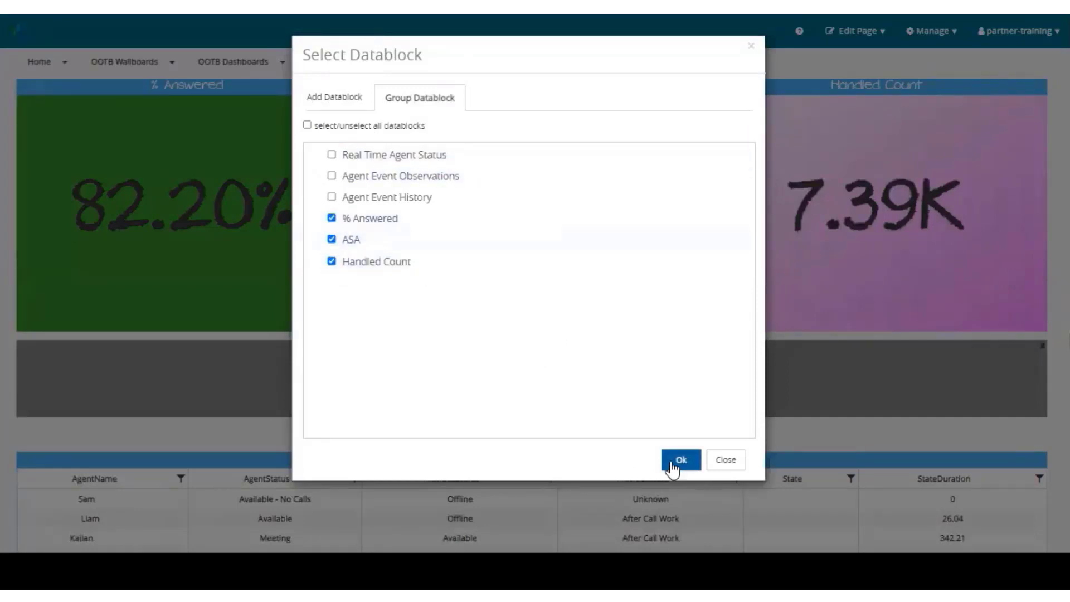
click(673, 463)
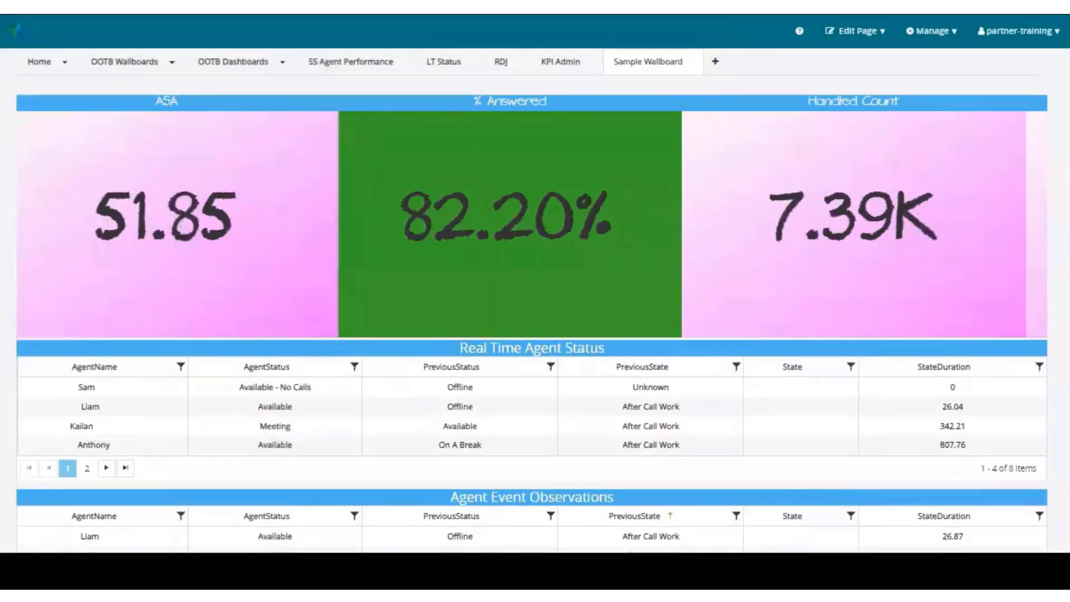